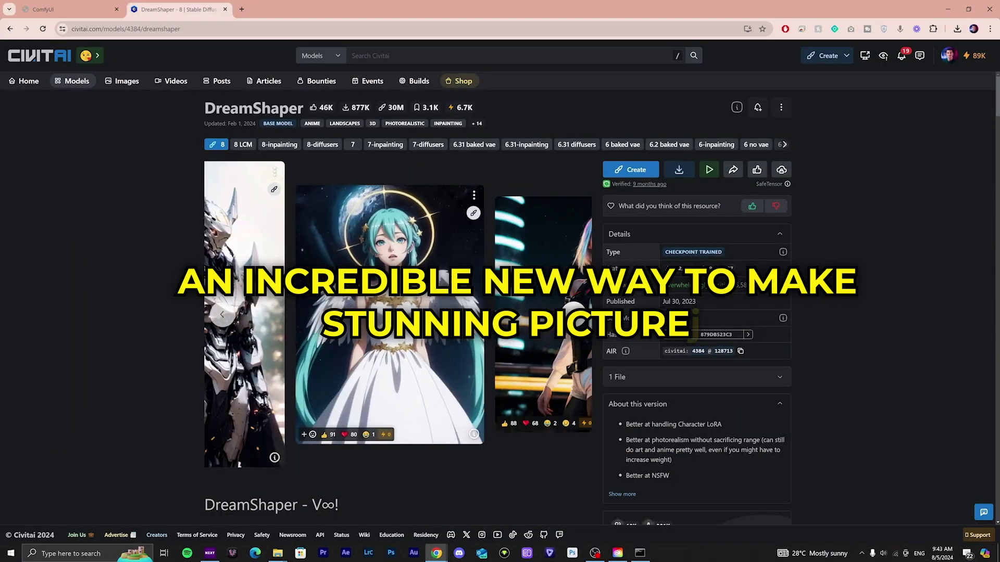
- Advance the DreamShaper example carousel to the lightning figure image
{"action": "left_click", "coordinate": [572, 315]}
{"action": "left_click", "coordinate": [573, 315]}
{"action": "left_click", "coordinate": [573, 314]}
{"action": "left_click", "coordinate": [573, 314]}
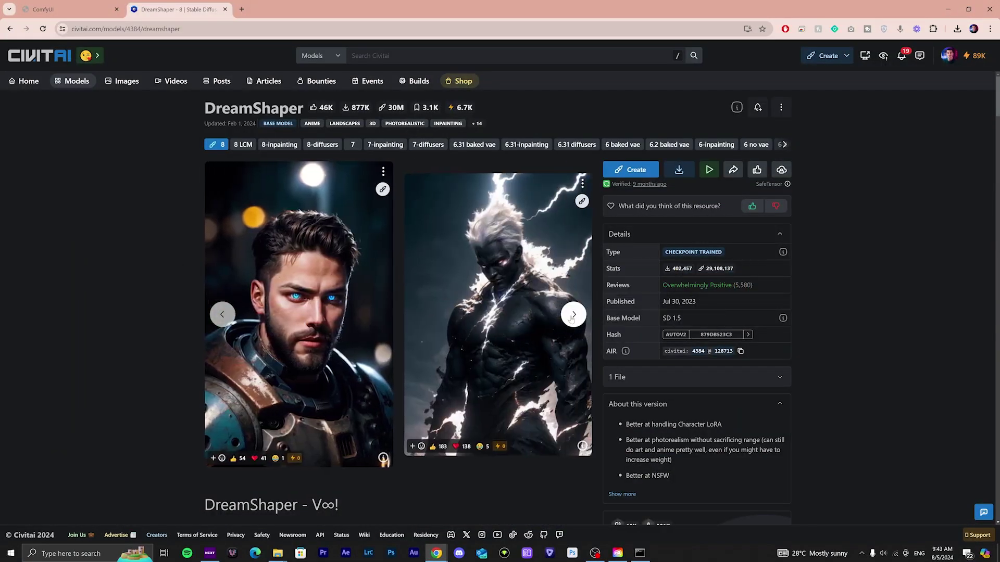
{"action": "left_click", "coordinate": [573, 314]}
{"action": "left_click", "coordinate": [573, 314]}
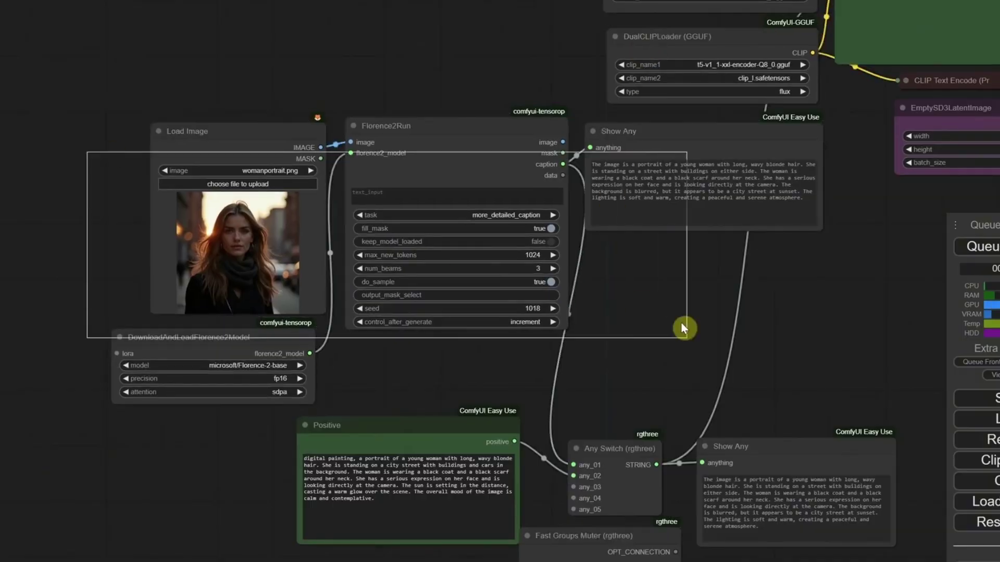
- Wrap the Florence caption nodes in a new group and begin renaming its title
{"action": "left_click_drag", "start_coordinate": [681, 324], "coordinate": [681, 325]}
{"action": "right_click", "coordinate": [653, 284]}
{"action": "left_click", "coordinate": [737, 448]}
{"action": "right_click", "coordinate": [230, 101]}
{"action": "left_click", "coordinate": [385, 367]}
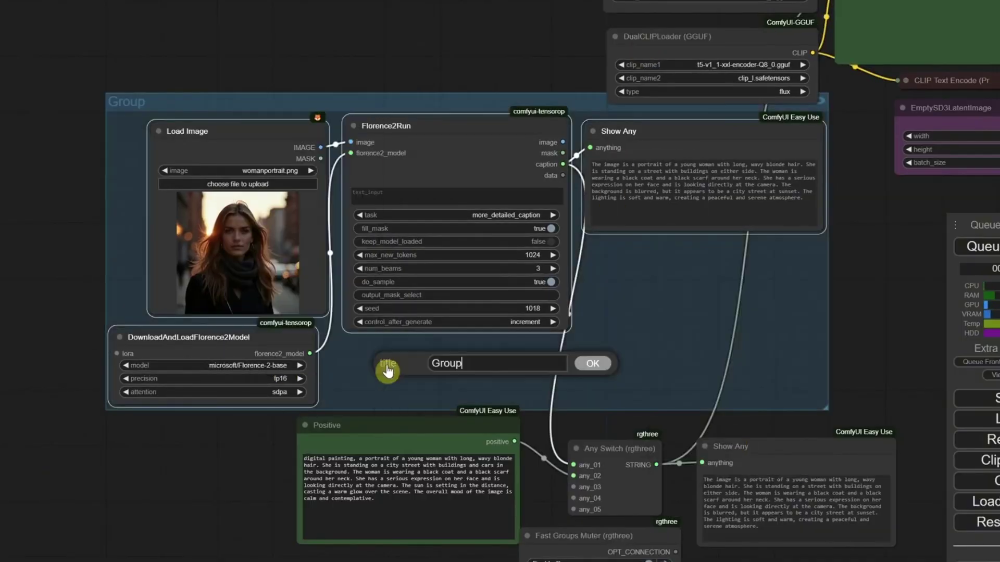
{"action": "double_click", "coordinate": [476, 360]}
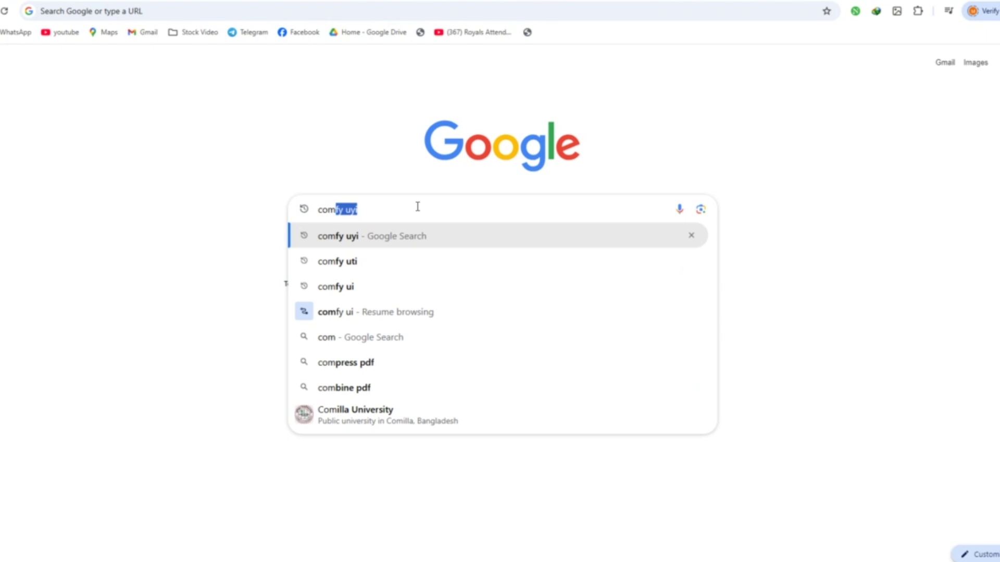
- Find the ComfyUI GitHub repo and download ComfyUI_windows_portable_nvidia.7z from release v0.3.26
{"action": "type", "text": "fy"}
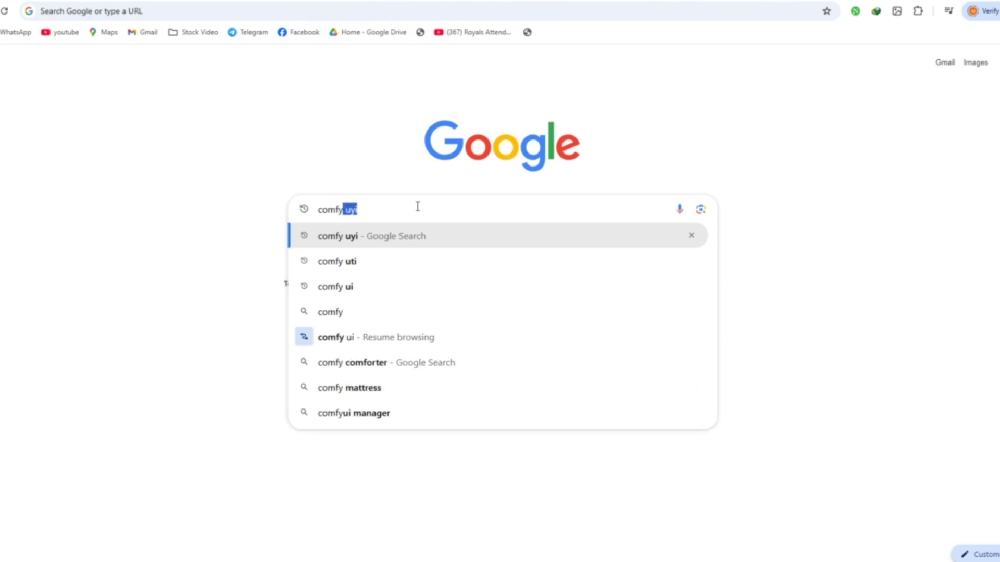
{"action": "type", "text": "UI"}
{"action": "left_click", "coordinate": [352, 243]}
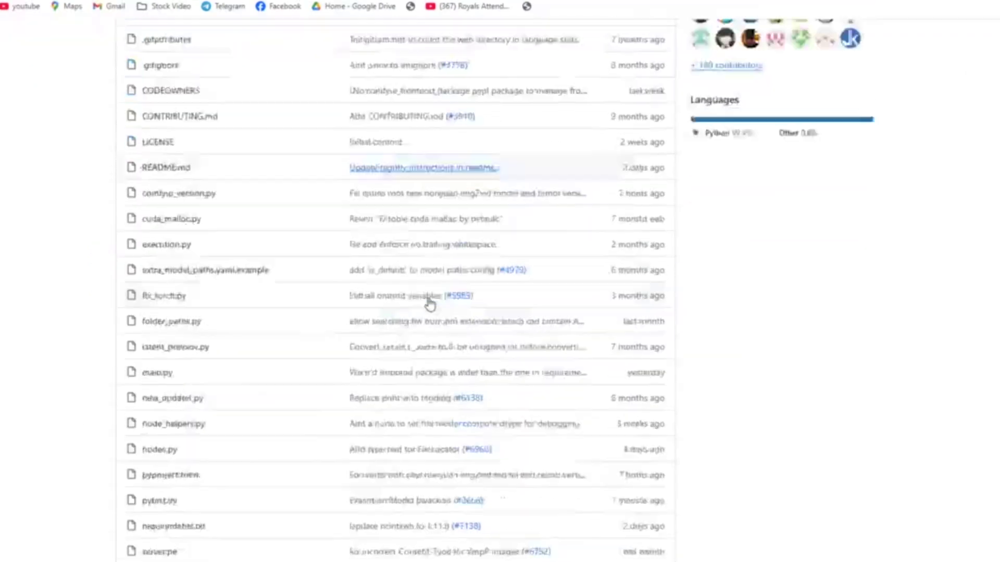
{"action": "scroll", "coordinate": [422, 312], "scroll_direction": "down", "scroll_amount": 10}
{"action": "scroll", "coordinate": [411, 324], "scroll_direction": "down", "scroll_amount": 3}
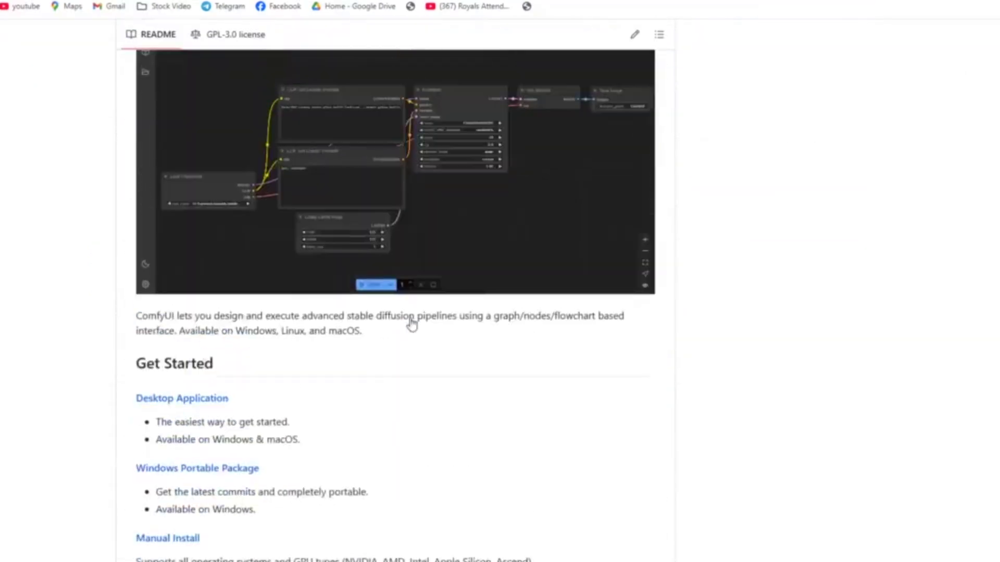
{"action": "scroll", "coordinate": [411, 326], "scroll_direction": "up", "scroll_amount": 10}
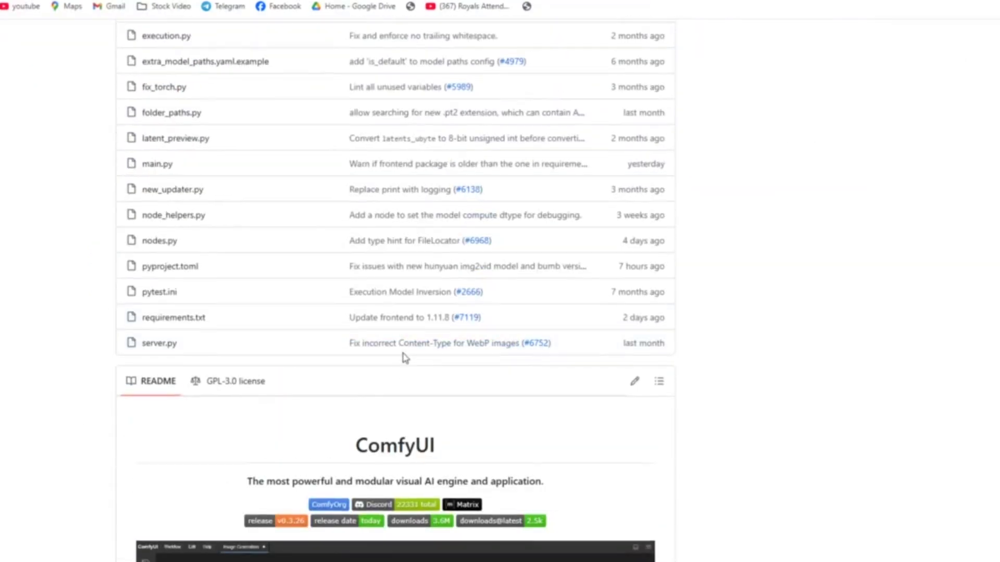
{"action": "scroll", "coordinate": [405, 348], "scroll_direction": "up", "scroll_amount": 8}
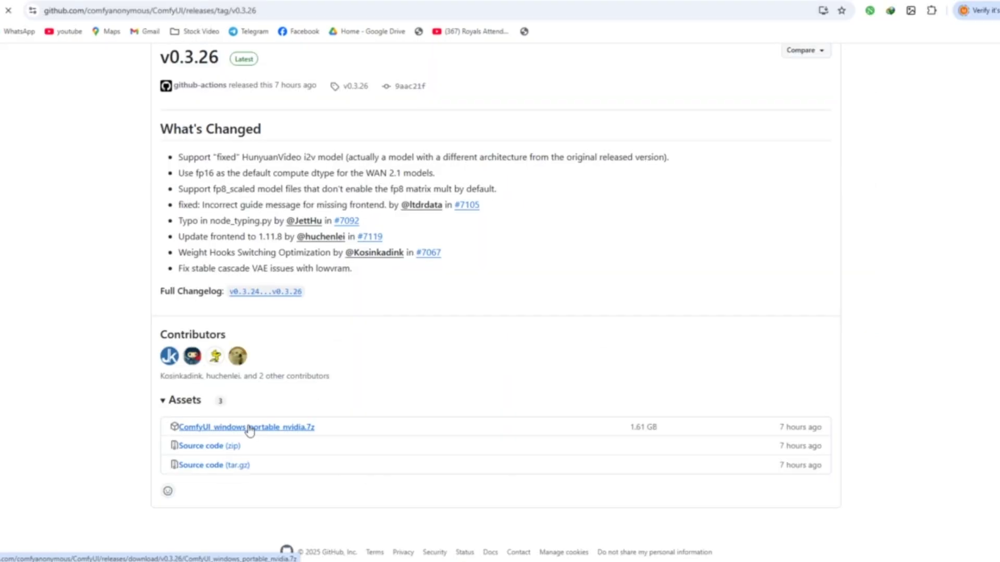
{"action": "left_click", "coordinate": [249, 428]}
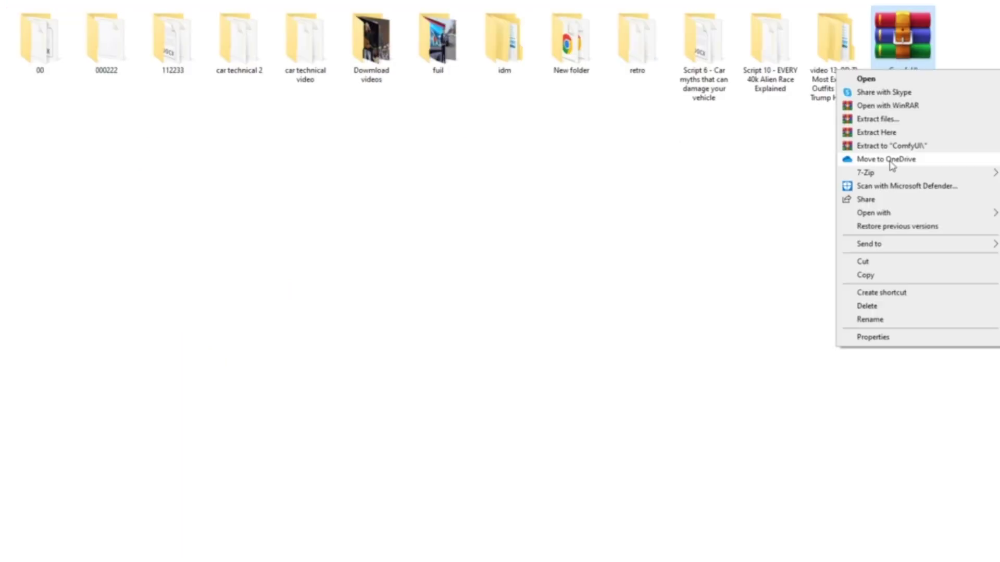
- Extract the ComfyUI archive into its current folder with 7-Zip's Extract Here
{"action": "mouse_move", "coordinate": [886, 175]}
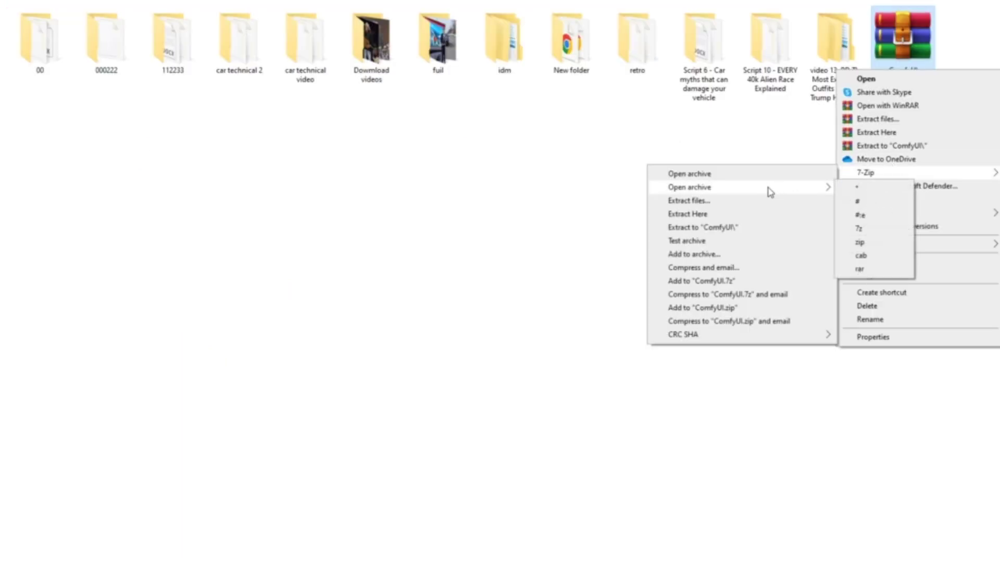
{"action": "left_click", "coordinate": [734, 215]}
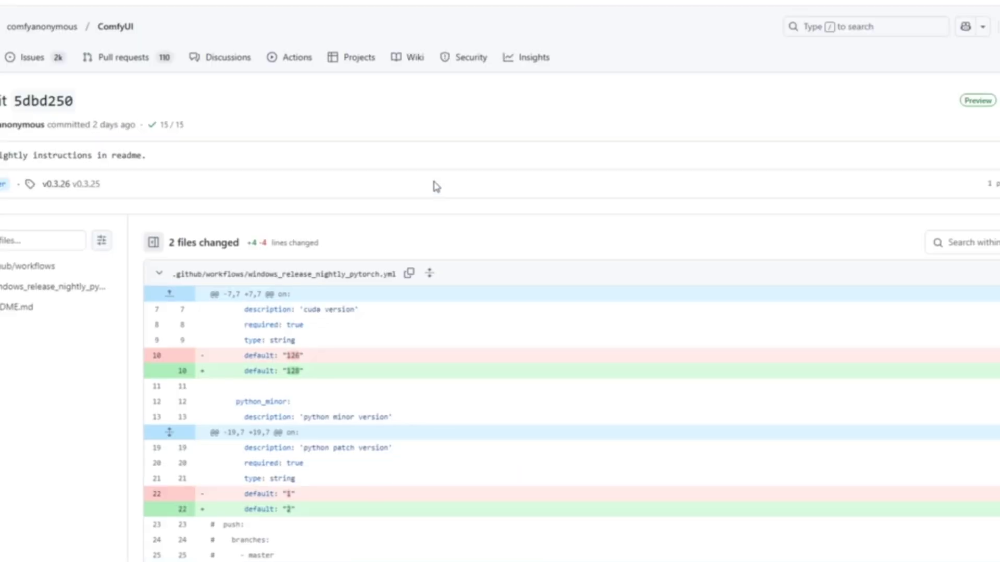
- Review the README.md and workflow diffs of the 'Update nightly instructions in readme' commit
{"action": "scroll", "coordinate": [499, 357], "scroll_direction": "down", "scroll_amount": 3}
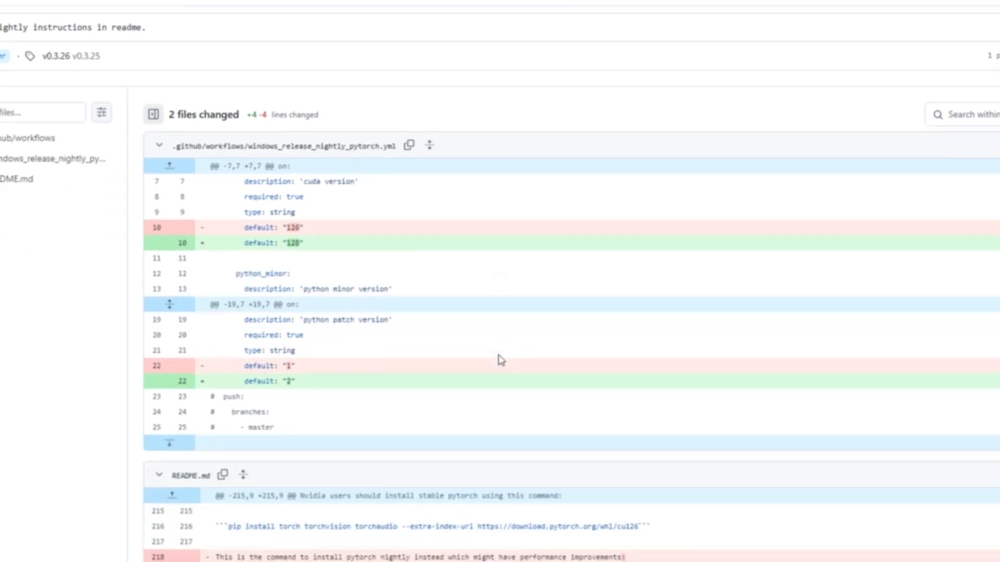
{"action": "scroll", "coordinate": [501, 359], "scroll_direction": "down", "scroll_amount": 5}
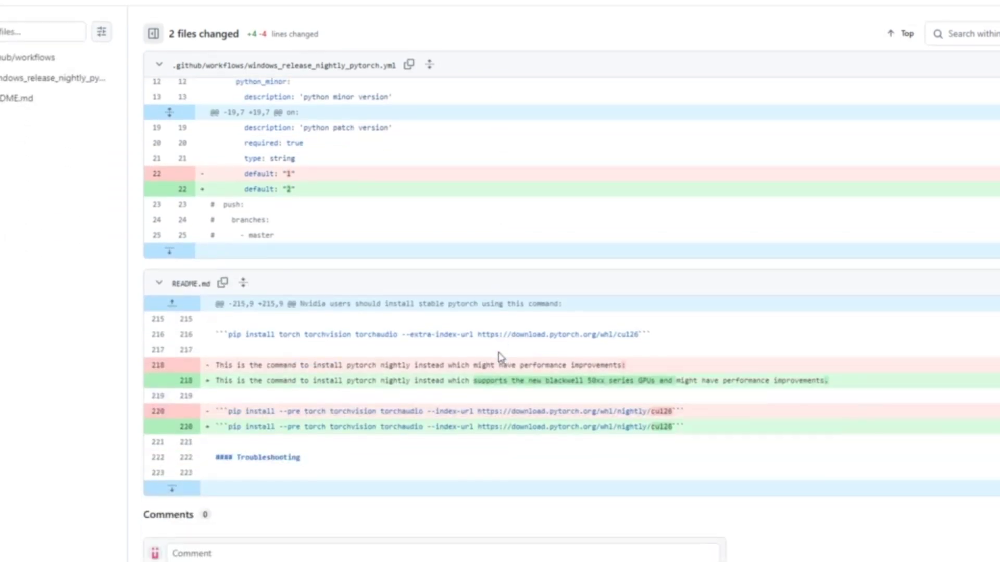
{"action": "scroll", "coordinate": [499, 353], "scroll_direction": "up", "scroll_amount": 4}
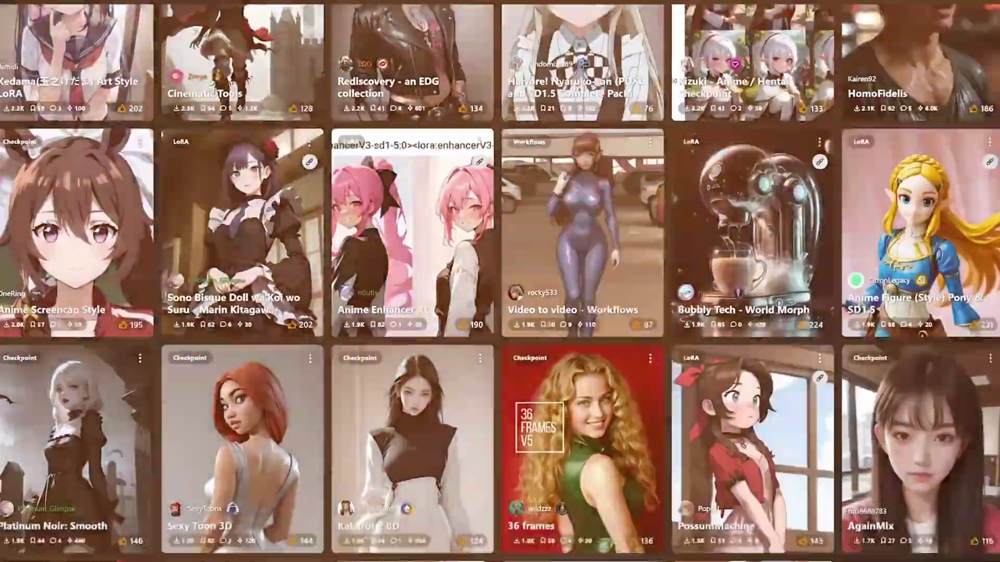
{"action": "scroll", "coordinate": [500, 281], "scroll_direction": "down", "scroll_amount": 8}
{"action": "scroll", "coordinate": [500, 281], "scroll_direction": "down", "scroll_amount": 10}
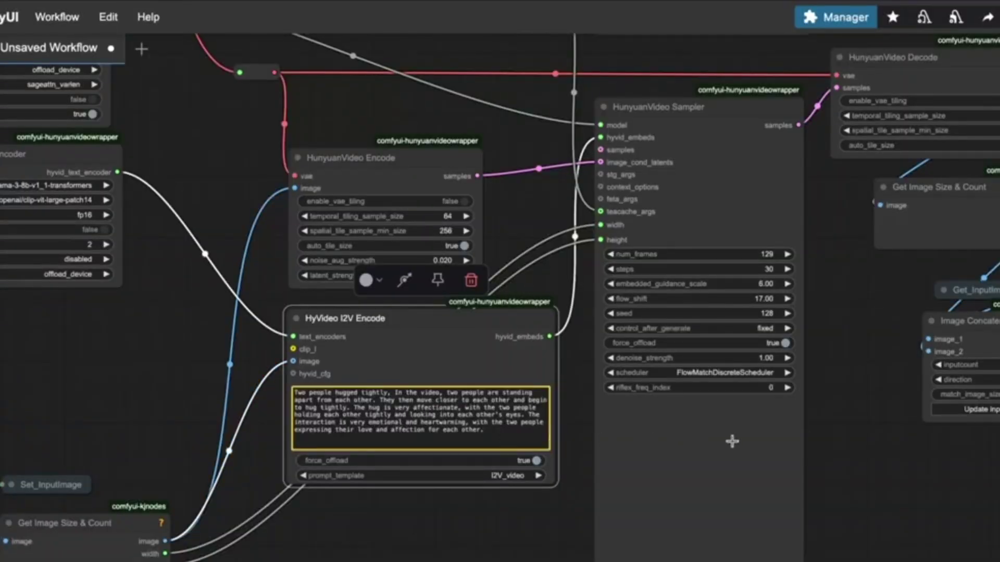
- Search custom nodes for 'civi', confirm comfy-nodes is installed, then restart ComfyUI
{"action": "left_click_drag", "start_coordinate": [732, 442], "coordinate": [524, 561]}
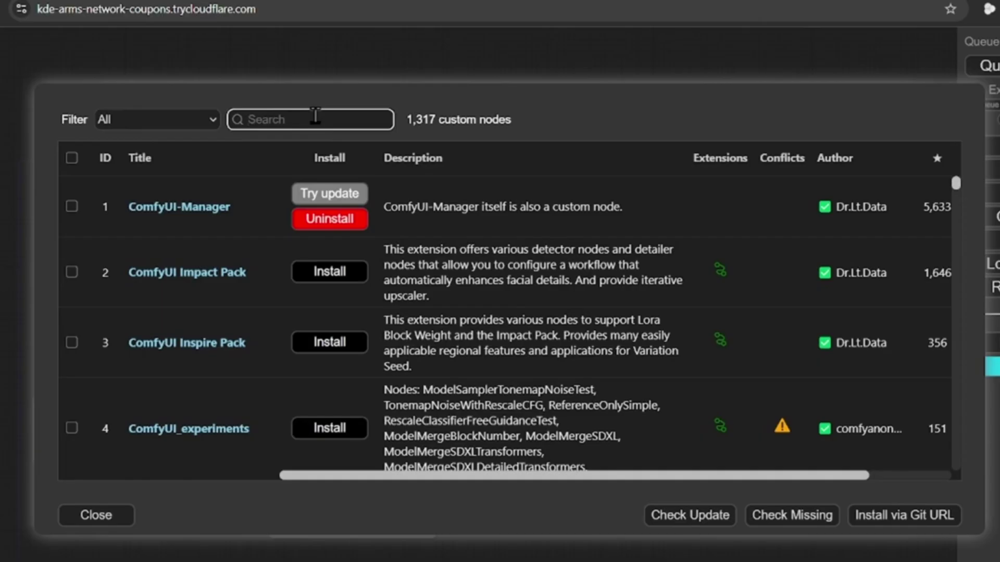
{"action": "type", "text": "civi"}
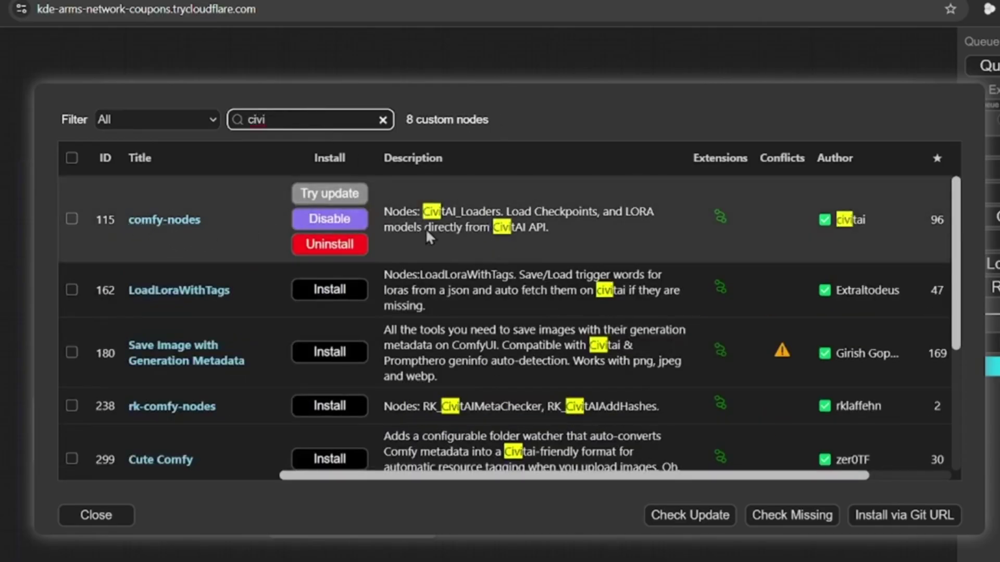
{"action": "left_click", "coordinate": [101, 518]}
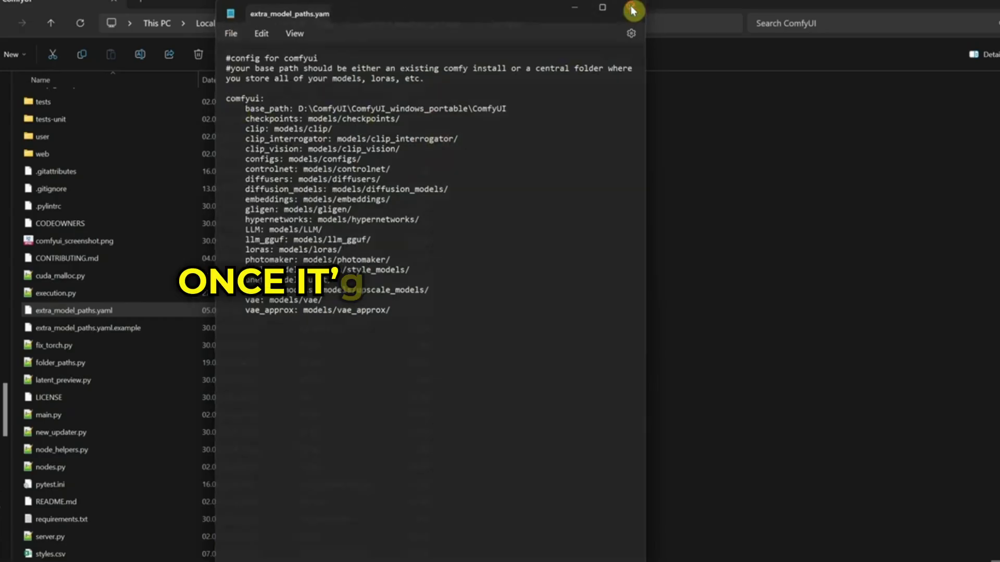
{"action": "left_click", "coordinate": [632, 9]}
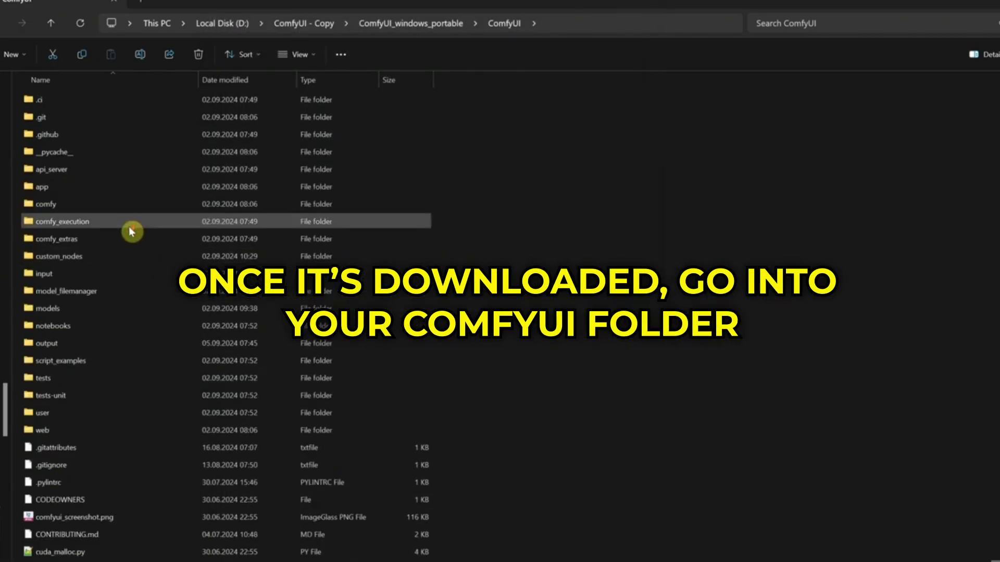
- Copy juggernaut_reborn.safetensors into the ComfyUI\models\checkpoints folder
{"action": "double_click", "coordinate": [49, 308]}
{"action": "double_click", "coordinate": [82, 103]}
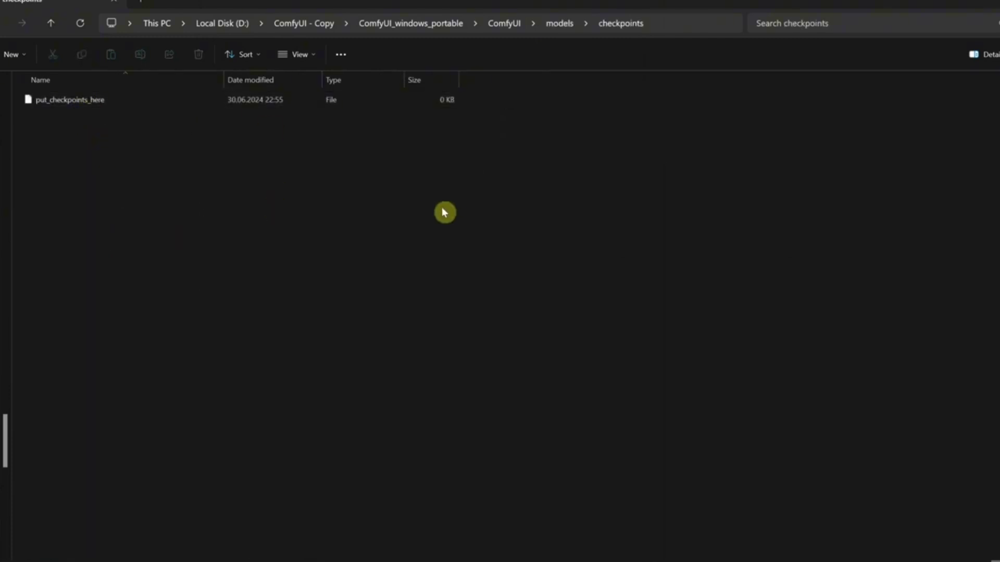
{"action": "left_click", "coordinate": [559, 23]}
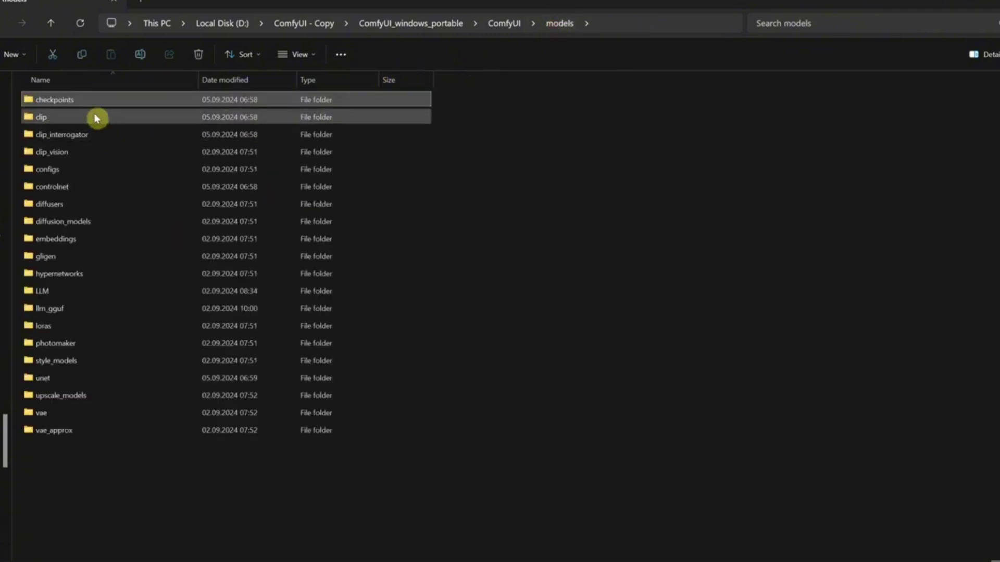
{"action": "key", "text": "alt+Up"}
{"action": "key", "text": "alt+Up"}
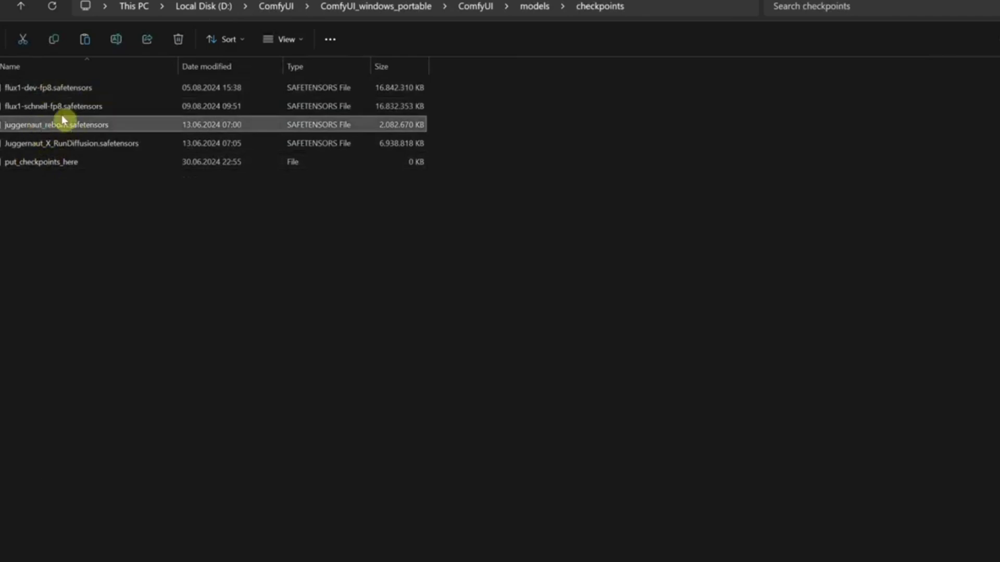
{"action": "right_click", "coordinate": [62, 120]}
{"action": "left_click", "coordinate": [58, 464]}
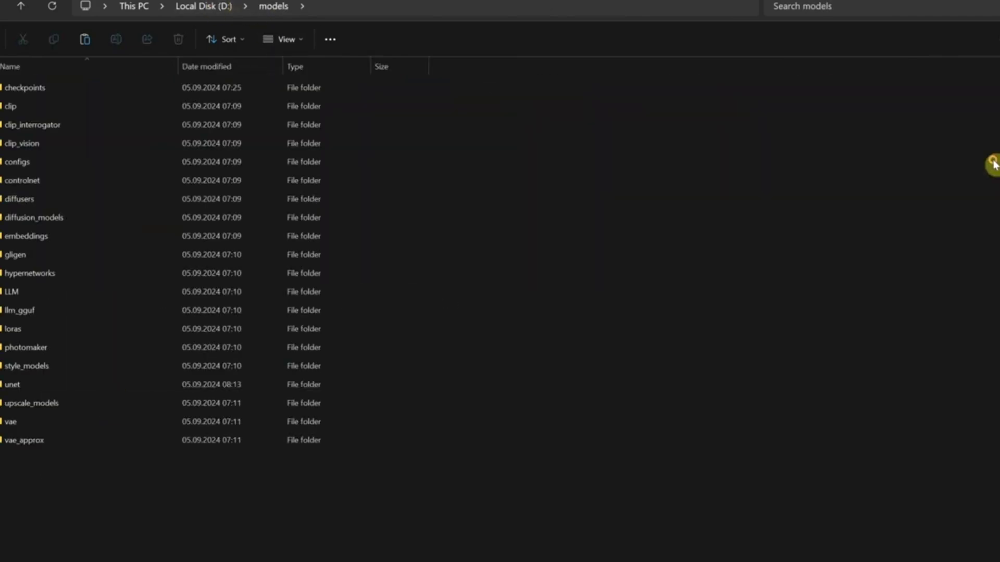
{"action": "double_click", "coordinate": [45, 85]}
{"action": "right_click", "coordinate": [198, 182]}
{"action": "left_click", "coordinate": [205, 492]}
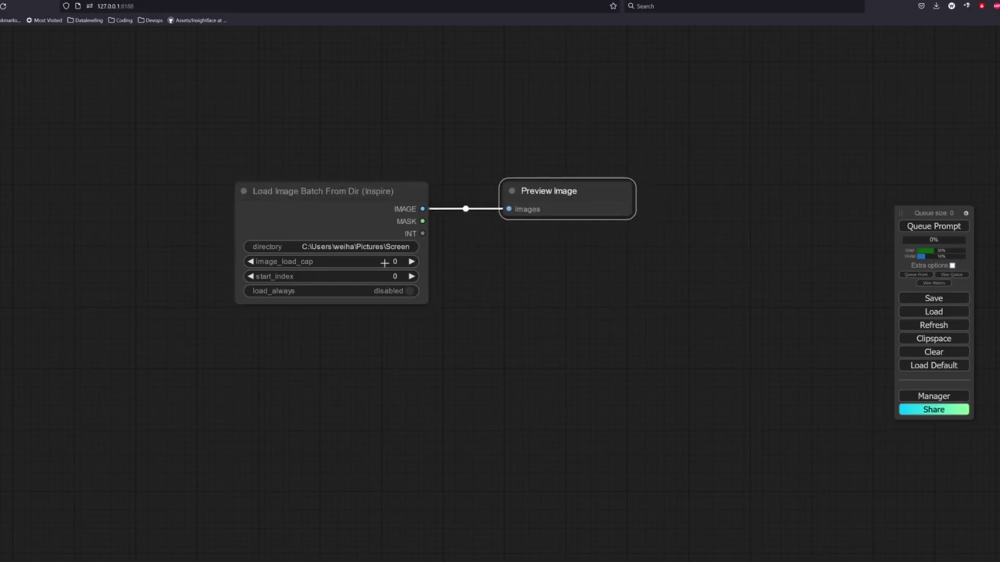
- Set the Load Checkpoint ckpt_name to Juggernaut_X_RunDiffusion
{"action": "left_click", "coordinate": [384, 262]}
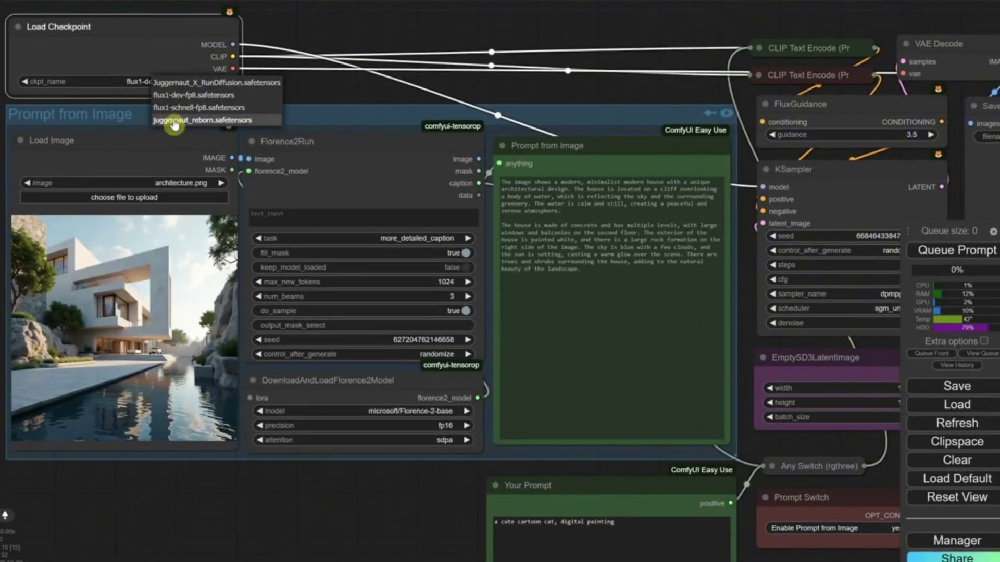
{"action": "left_click", "coordinate": [181, 95]}
{"action": "left_click", "coordinate": [178, 82]}
{"action": "left_click", "coordinate": [188, 82]}
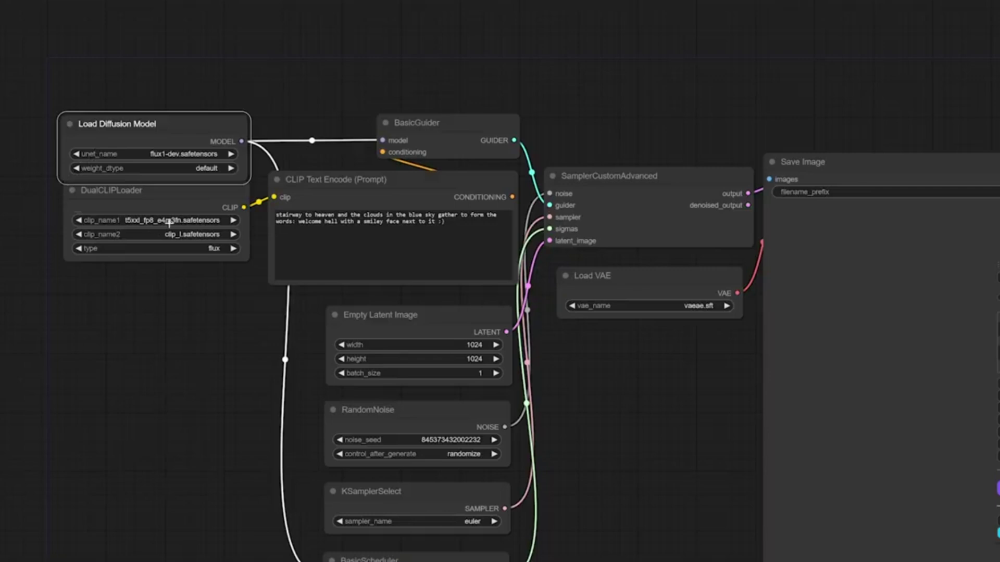
- Switch the Flux workflow's BasicScheduler to the sgm_uniform scheduler
{"action": "left_click", "coordinate": [159, 219]}
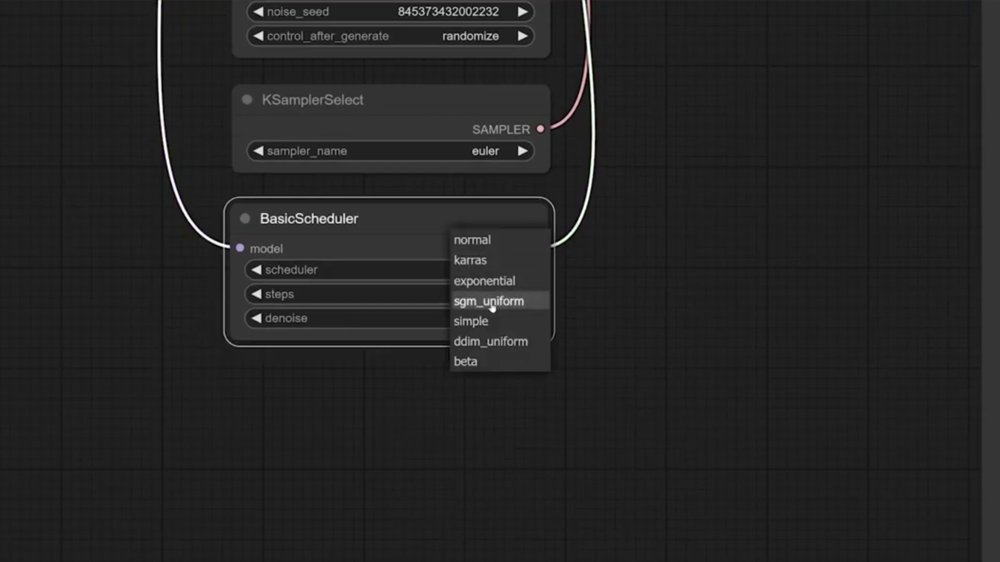
{"action": "left_click", "coordinate": [490, 302]}
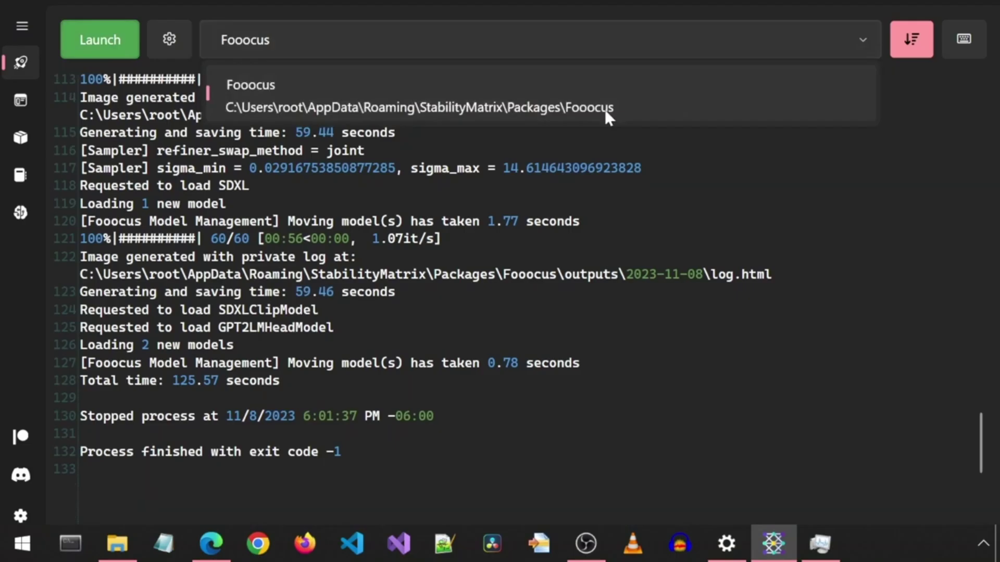
- Move through the Inference and Checkpoints pages to reach the Model Browser
{"action": "left_click", "coordinate": [63, 100]}
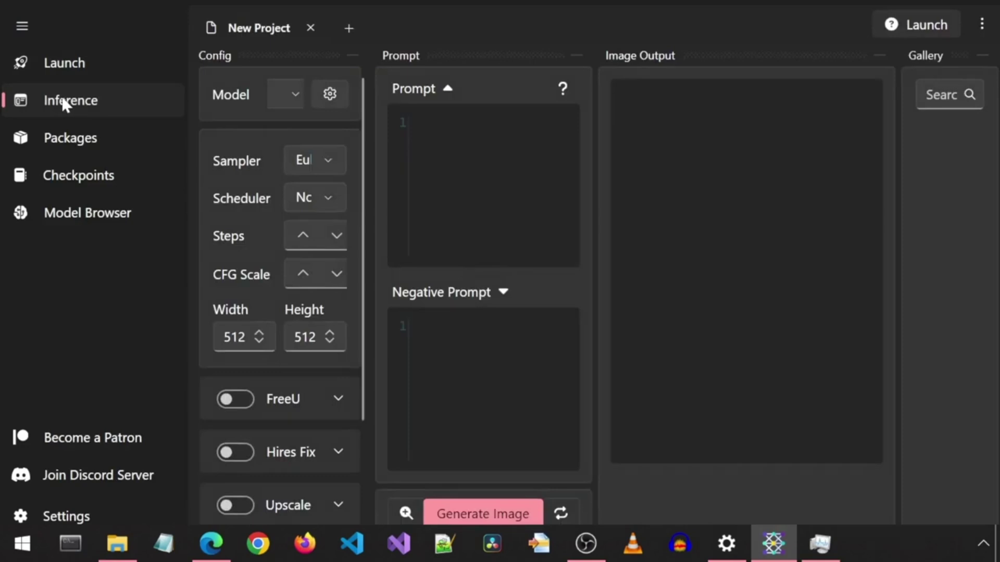
{"action": "left_click", "coordinate": [61, 174]}
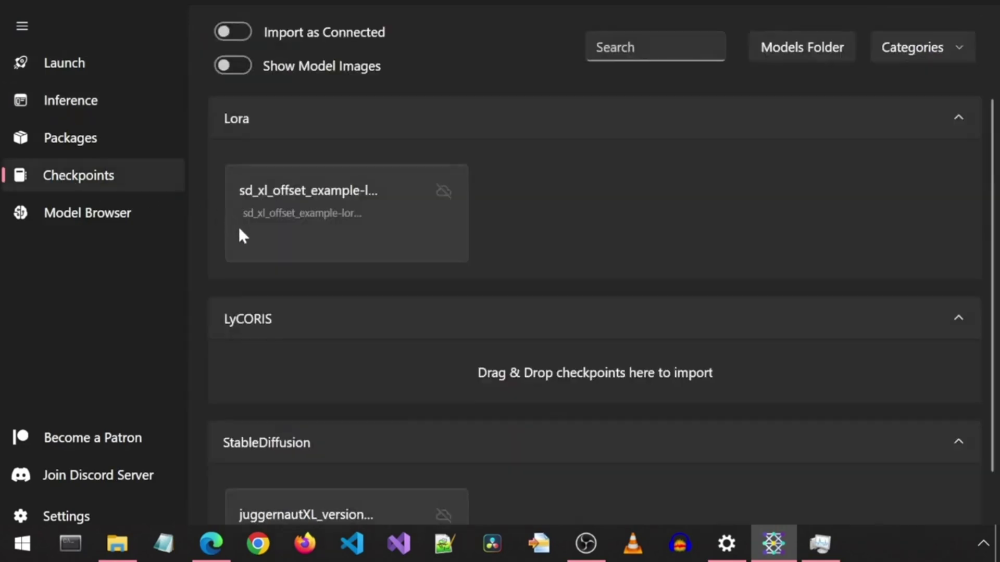
{"action": "left_click", "coordinate": [71, 212]}
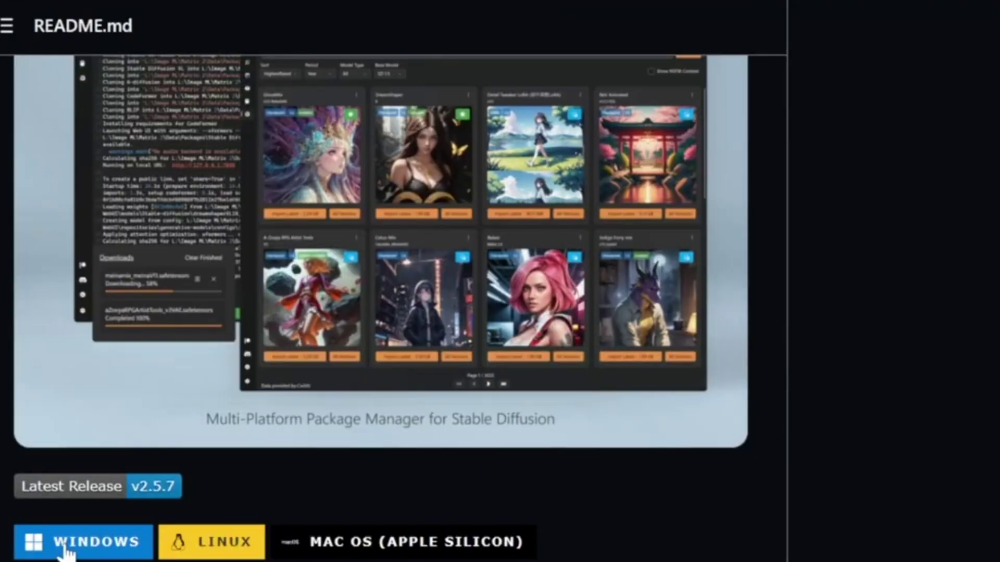
- Download StabilityMatrix-win-x64.zip and move it into the ai folder on C:
{"action": "left_click", "coordinate": [65, 552]}
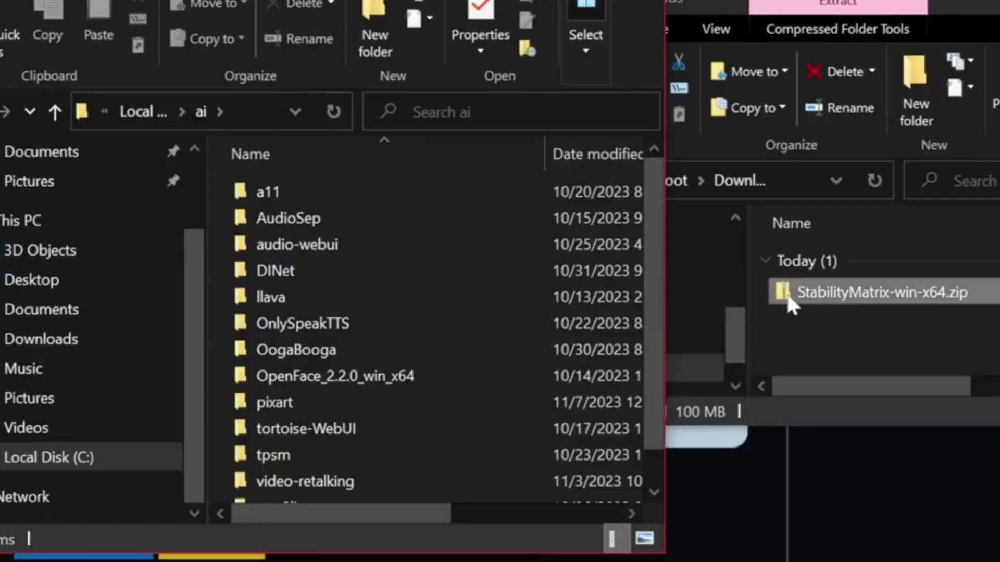
{"action": "left_click_drag", "start_coordinate": [786, 292], "coordinate": [210, 337]}
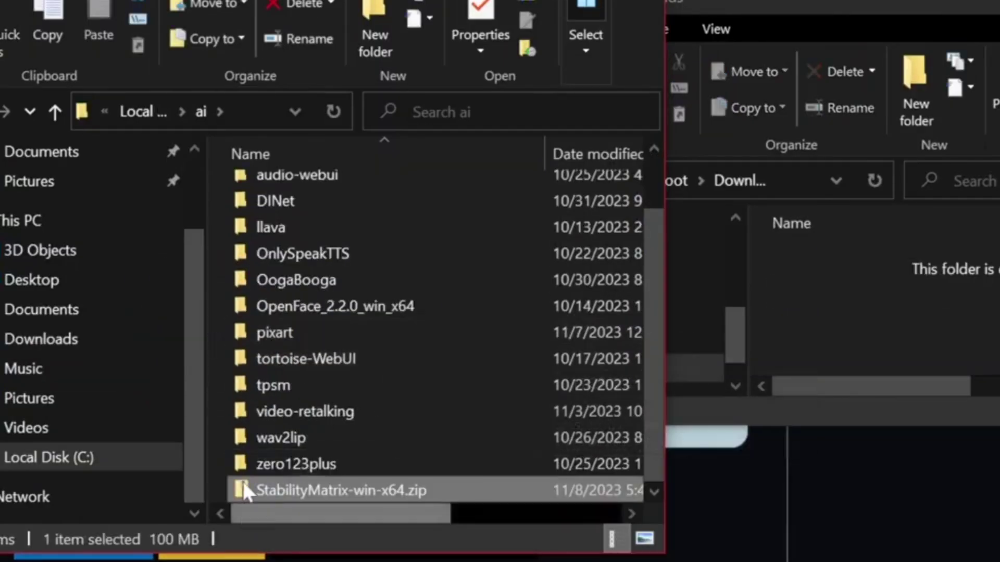
- Extract StabilityMatrix-win-x64.zip with 7-Zip Extract Here, open the extracted folder, and move the zip into ai
{"action": "right_click", "coordinate": [244, 487]}
{"action": "mouse_move", "coordinate": [388, 187]}
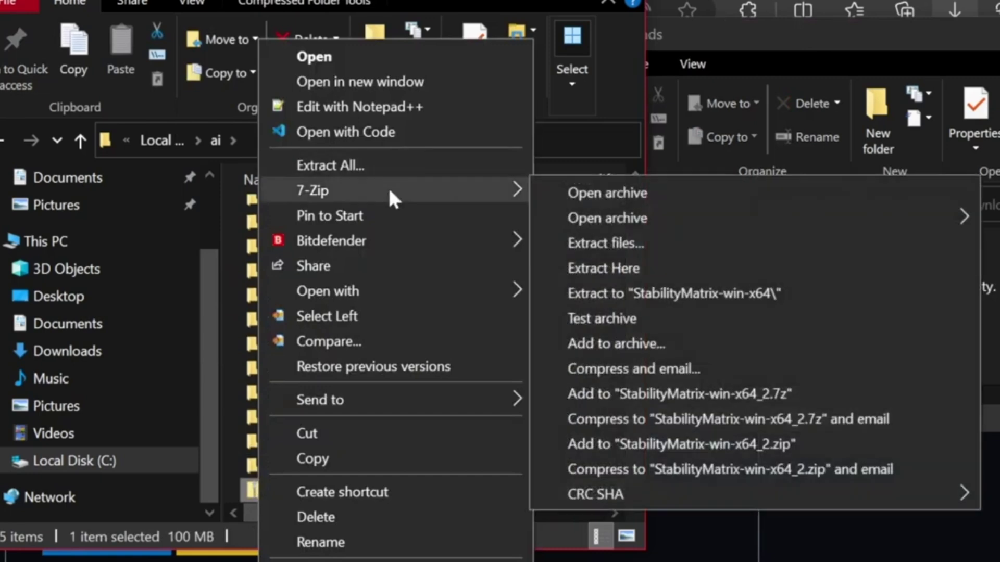
{"action": "left_click", "coordinate": [599, 269]}
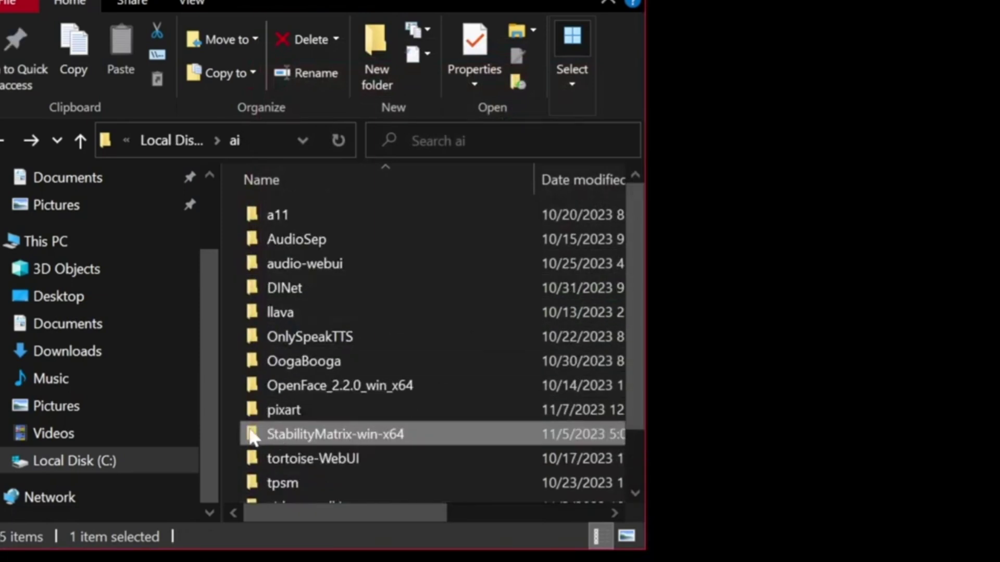
{"action": "double_click", "coordinate": [249, 430]}
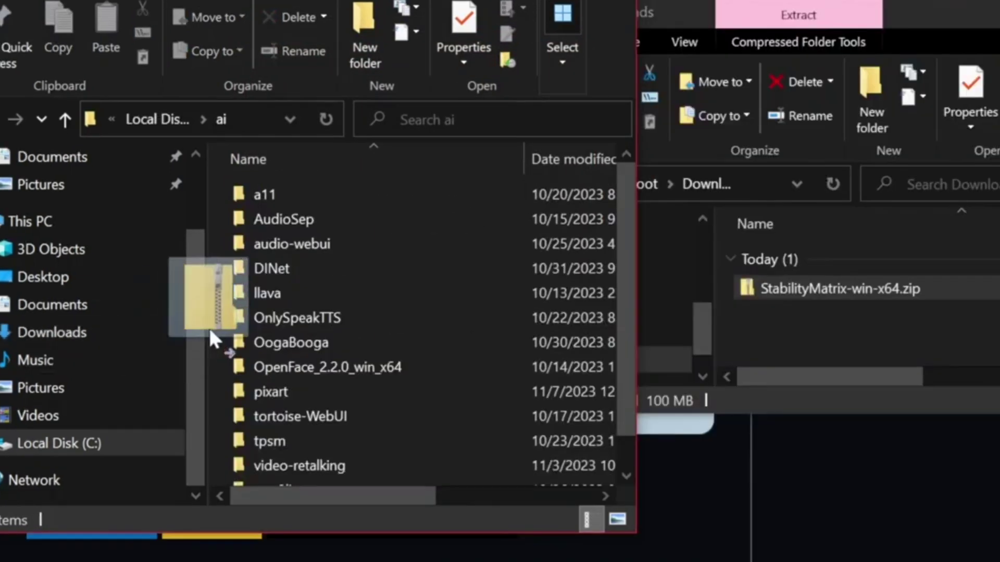
{"action": "left_click_drag", "start_coordinate": [211, 331], "coordinate": [211, 331]}
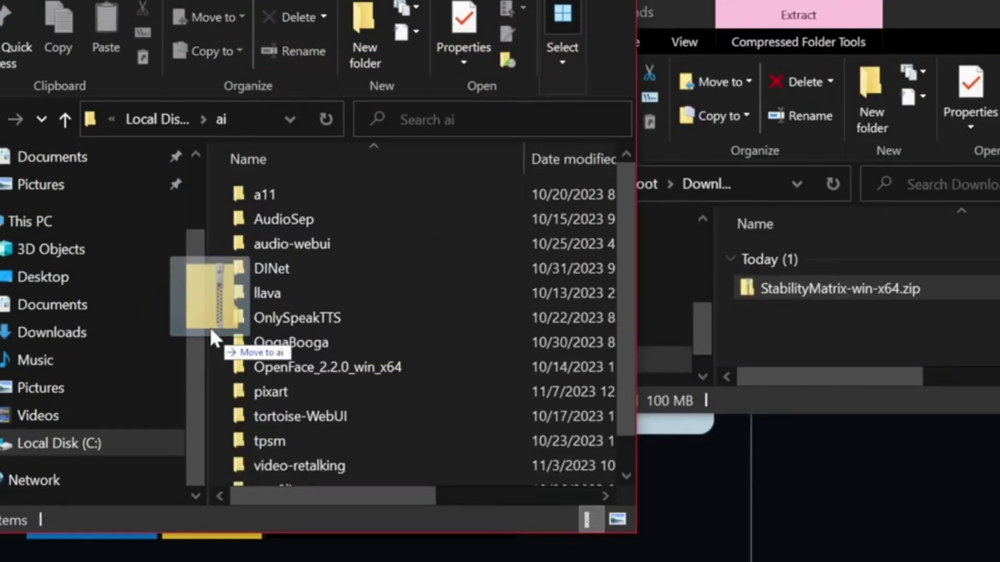
{"action": "left_click_drag", "start_coordinate": [211, 331], "coordinate": [211, 331]}
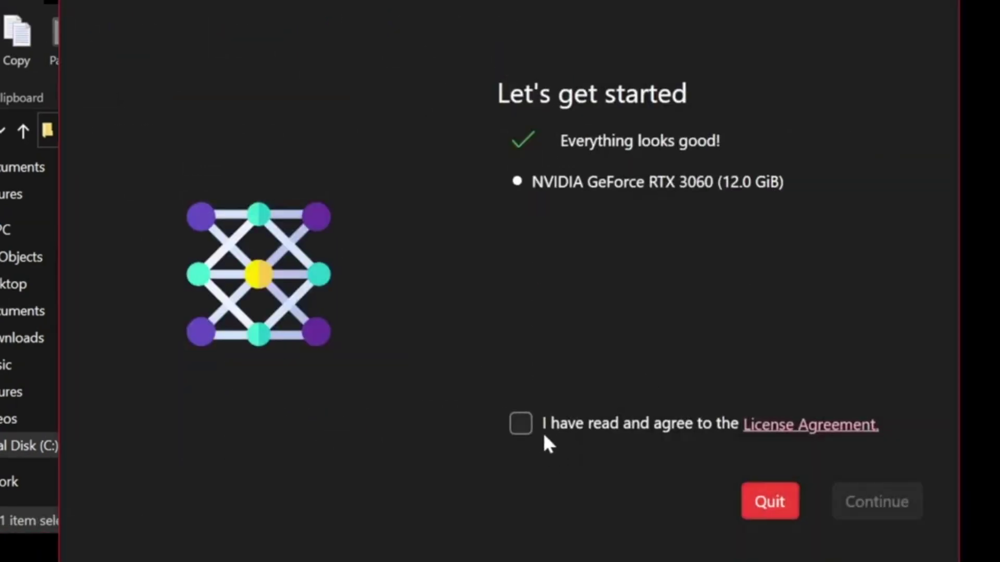
- Agree to the Stability Matrix License Agreement and continue past the setup start screen
{"action": "left_click", "coordinate": [520, 424]}
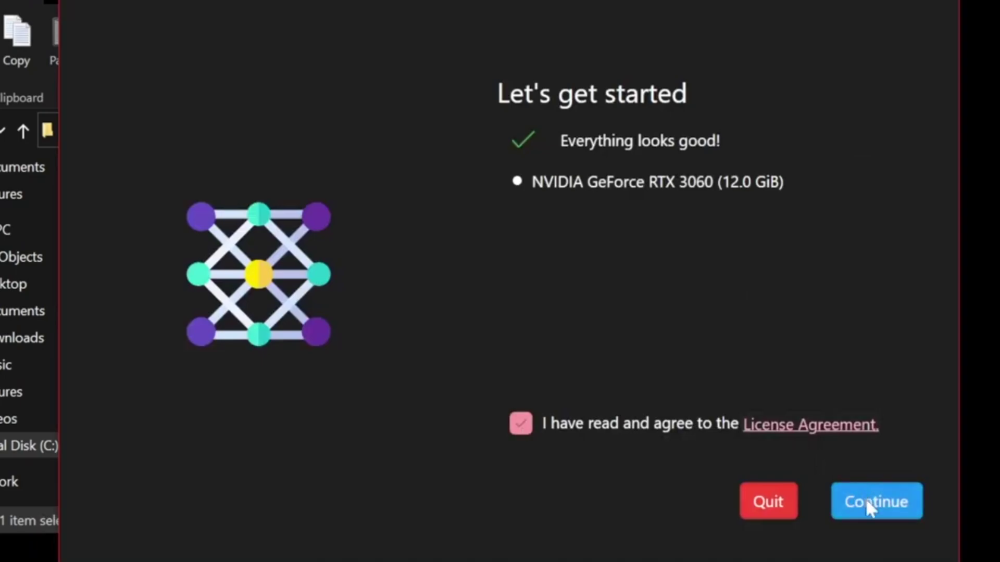
{"action": "left_click", "coordinate": [868, 507]}
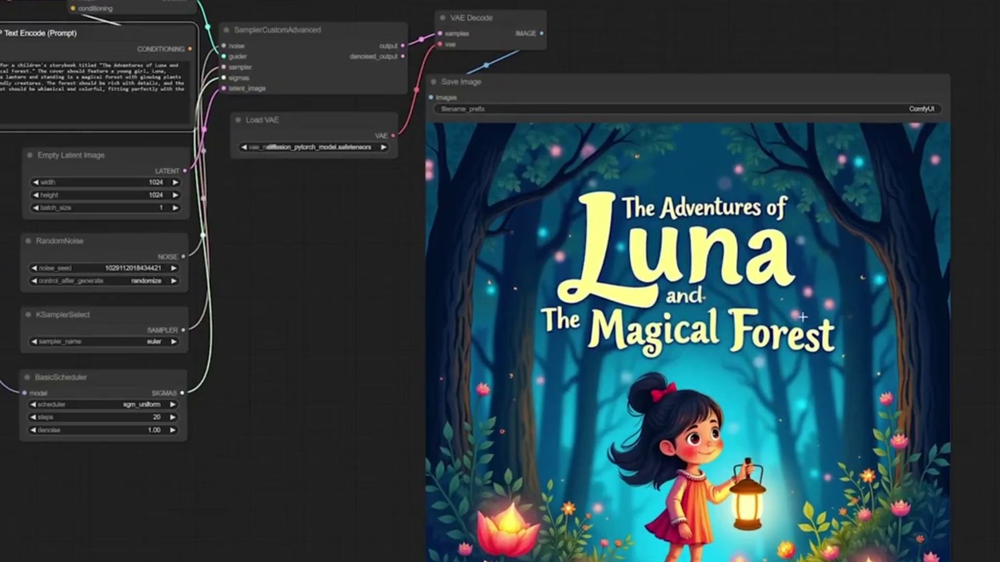
- Update ComfyUI and all custom nodes with Update All
{"action": "scroll", "coordinate": [802, 317], "scroll_direction": "up", "scroll_amount": 2}
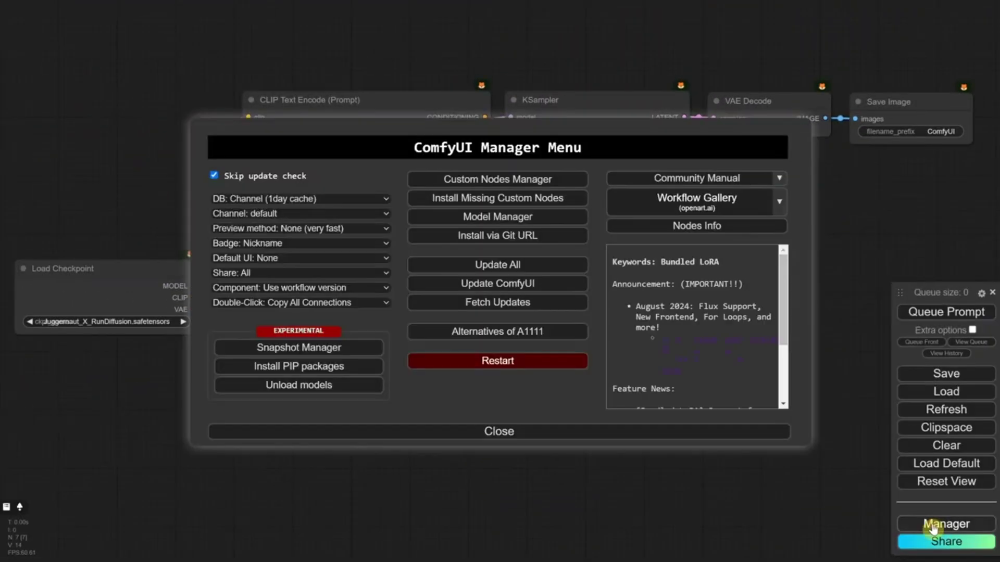
{"action": "left_click", "coordinate": [484, 264]}
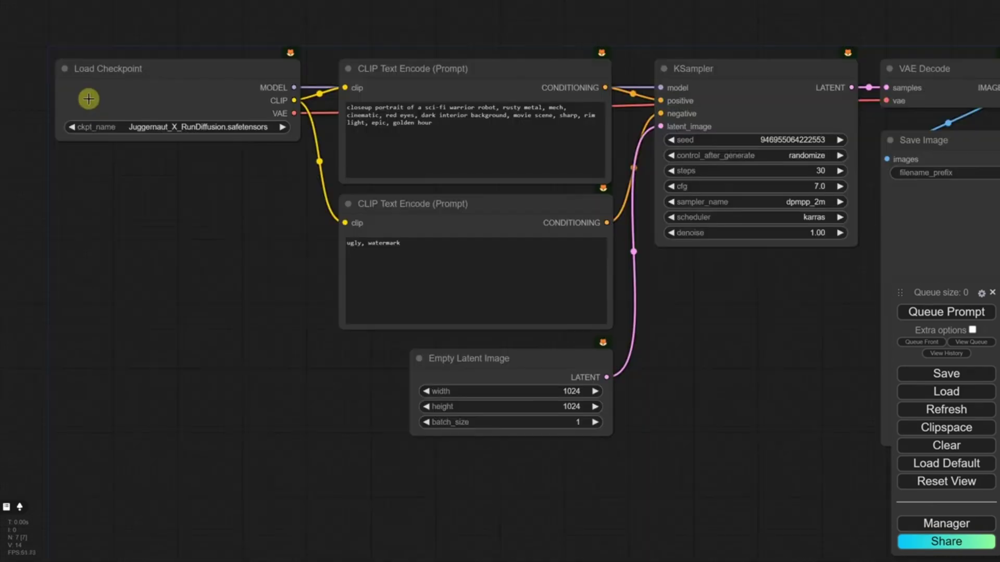
{"action": "scroll", "coordinate": [815, 379], "scroll_direction": "right", "scroll_amount": 5}
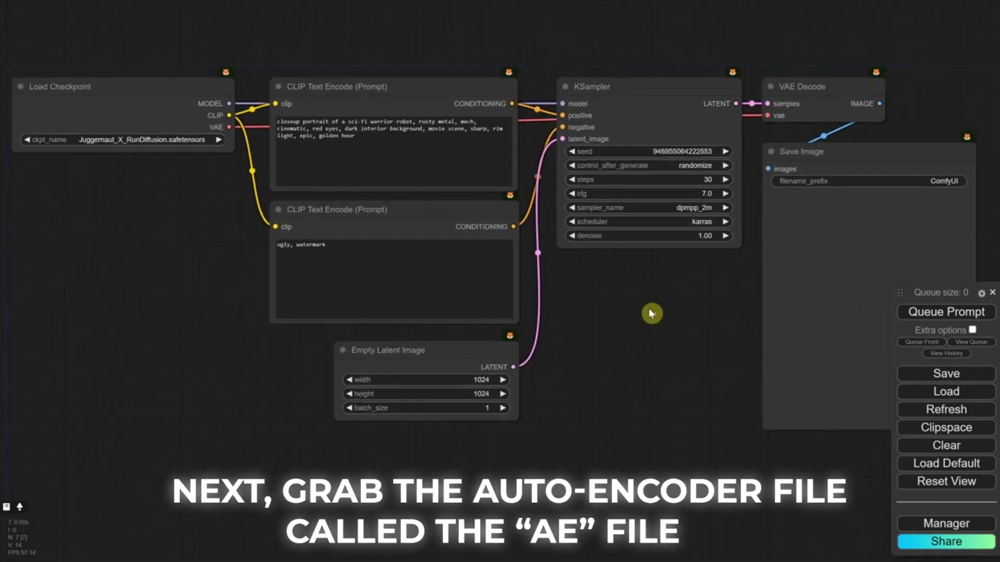
{"action": "scroll", "coordinate": [619, 300], "scroll_direction": "down", "scroll_amount": 1}
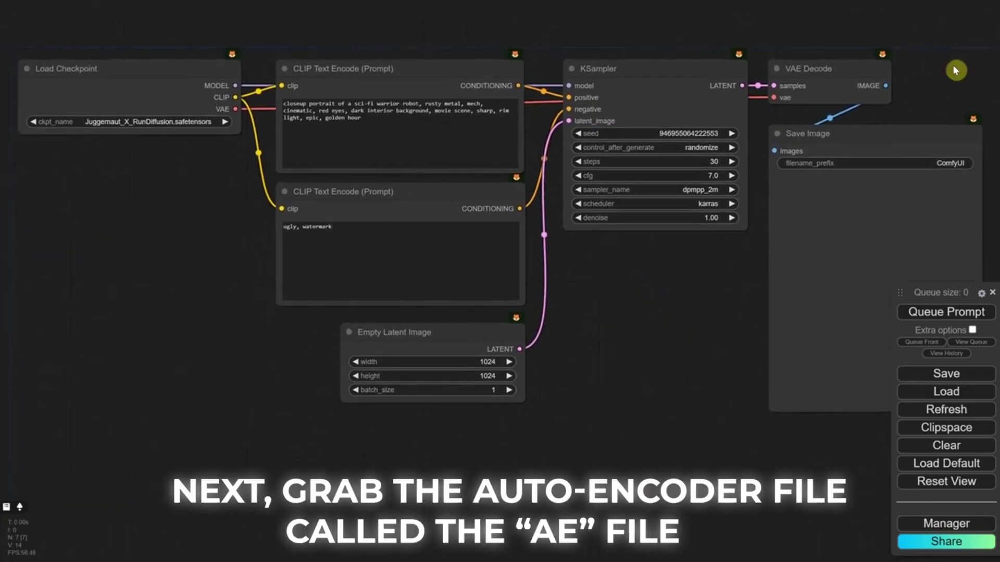
- Colour the positive prompt node green and the negative prompt node red
{"action": "right_click", "coordinate": [366, 81]}
{"action": "left_click", "coordinate": [409, 228]}
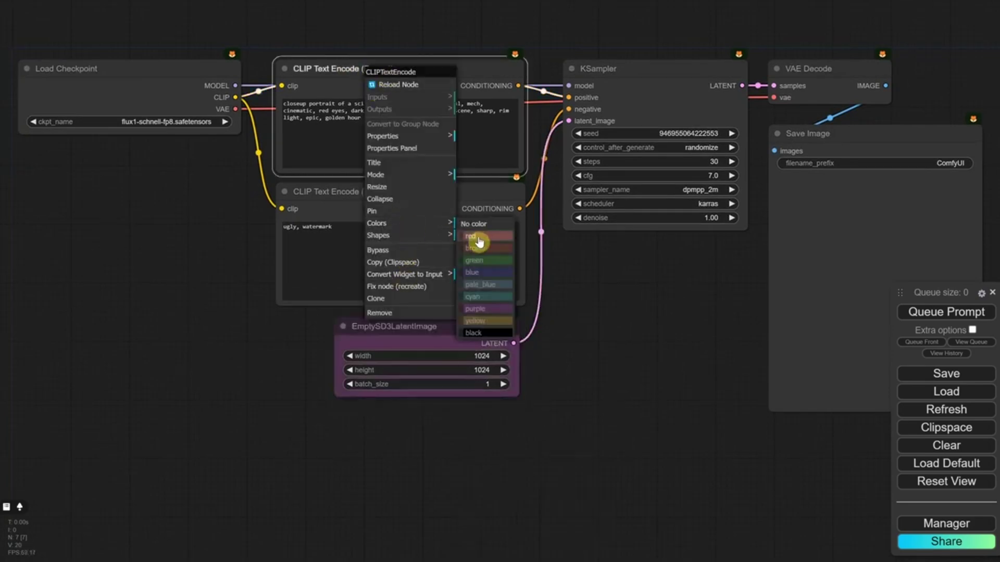
{"action": "left_click", "coordinate": [480, 253]}
{"action": "right_click", "coordinate": [435, 199]}
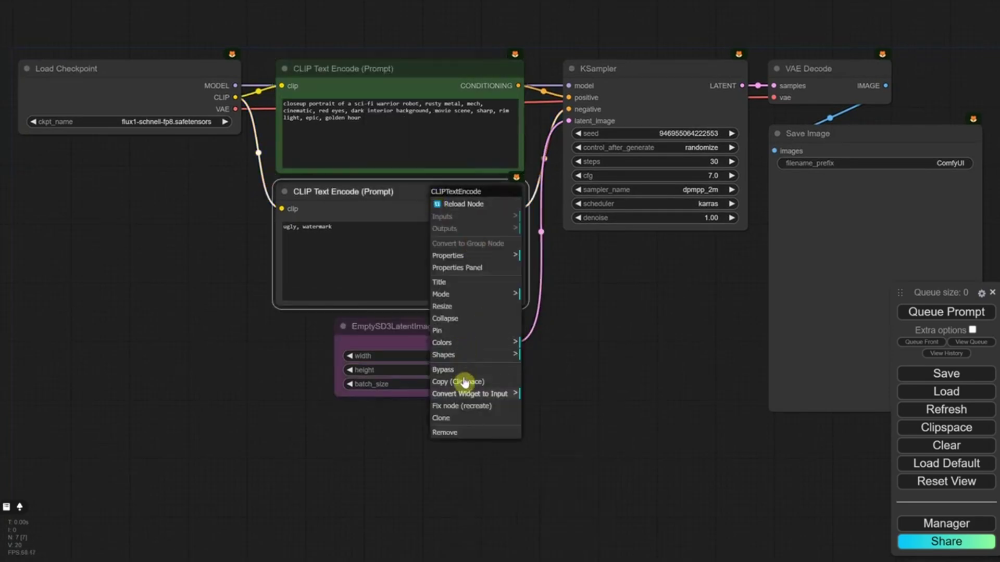
{"action": "left_click", "coordinate": [441, 343]}
{"action": "left_click", "coordinate": [542, 358]}
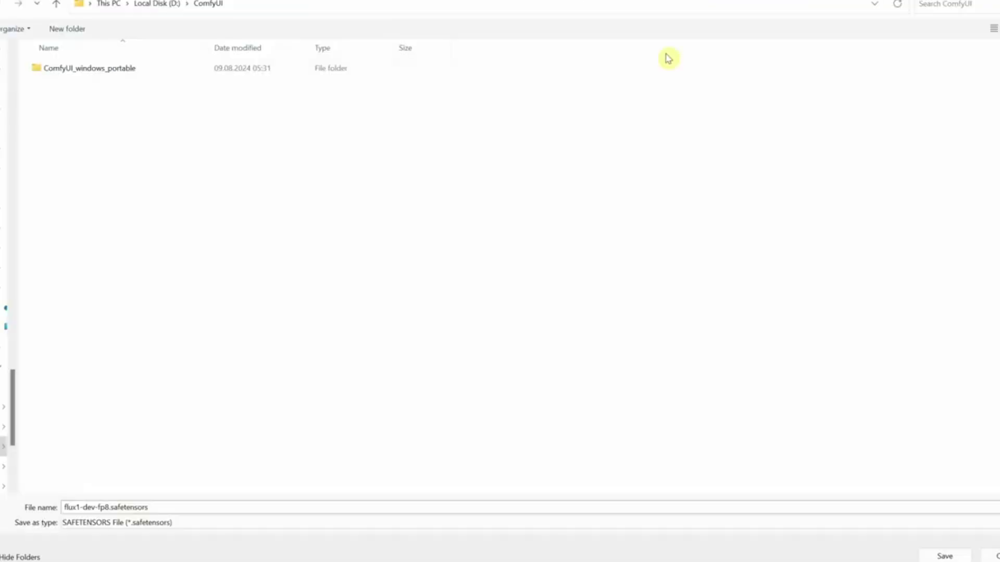
- Save the workflow as EP08 Basic Flux 1 Schnell TXT2IMG Workflow in the ComfyUI folder
{"action": "double_click", "coordinate": [91, 68]}
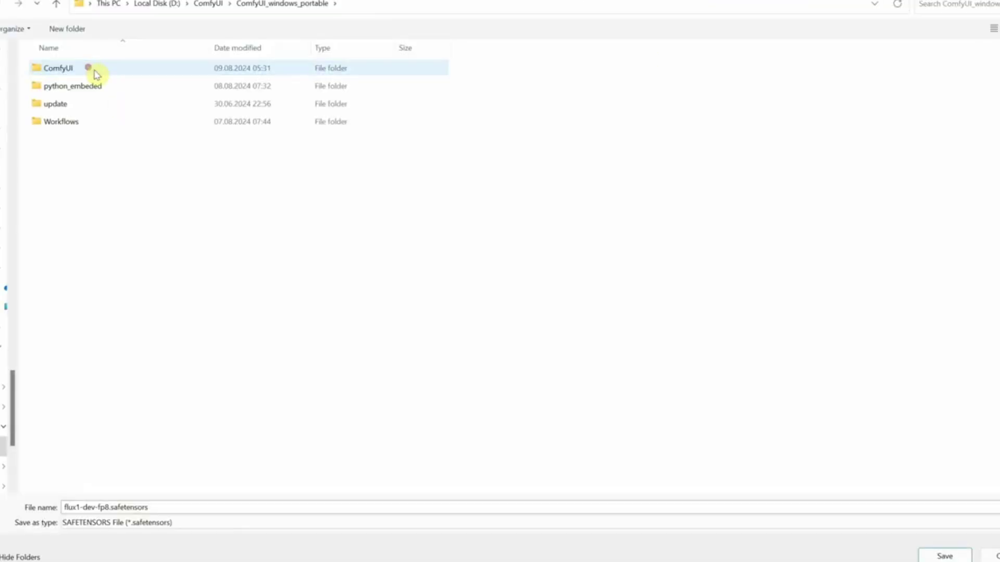
{"action": "double_click", "coordinate": [91, 73]}
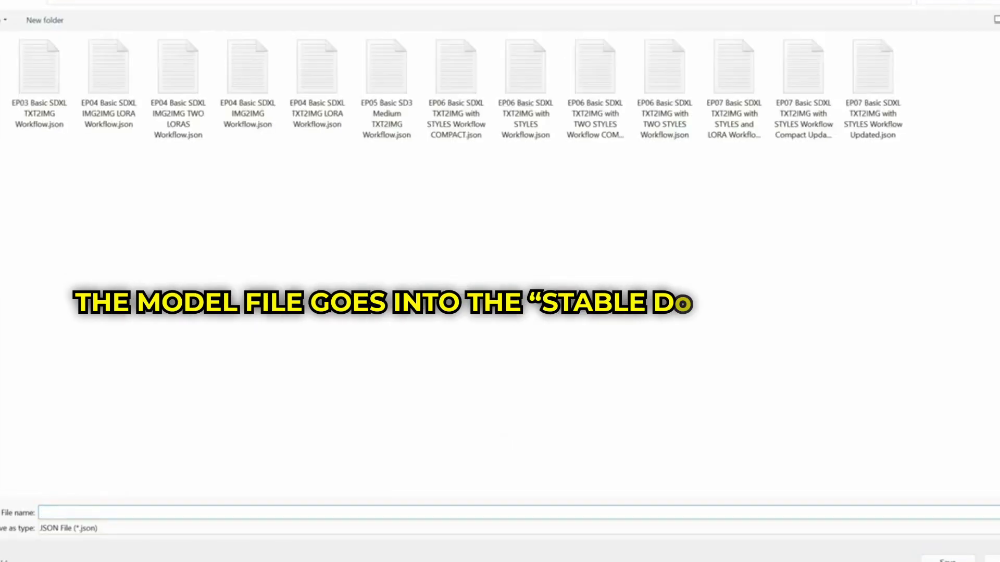
{"action": "type", "text": "EP08 Basic Flux 1 Schnell TXT2IMG Workflow"}
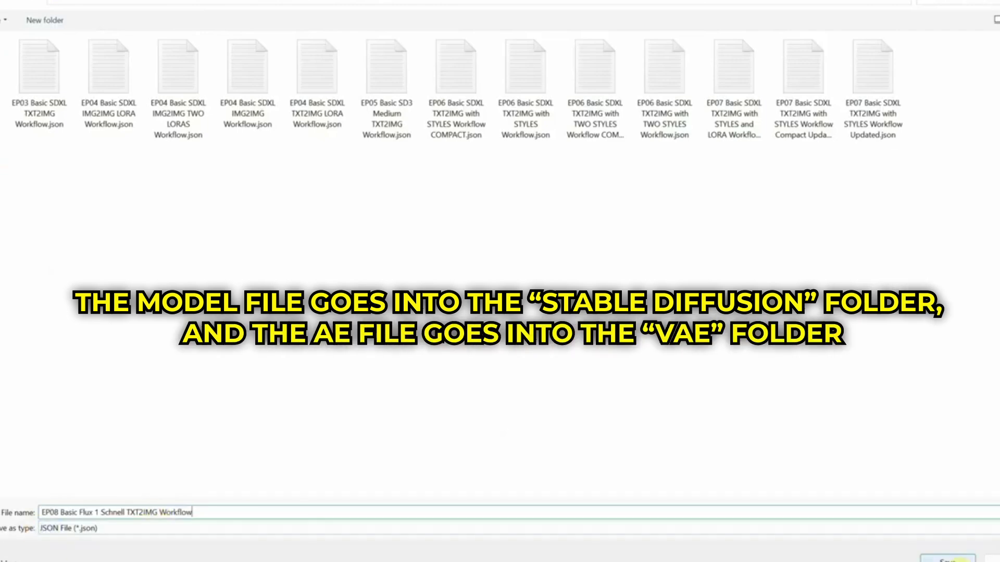
{"action": "left_click", "coordinate": [952, 559]}
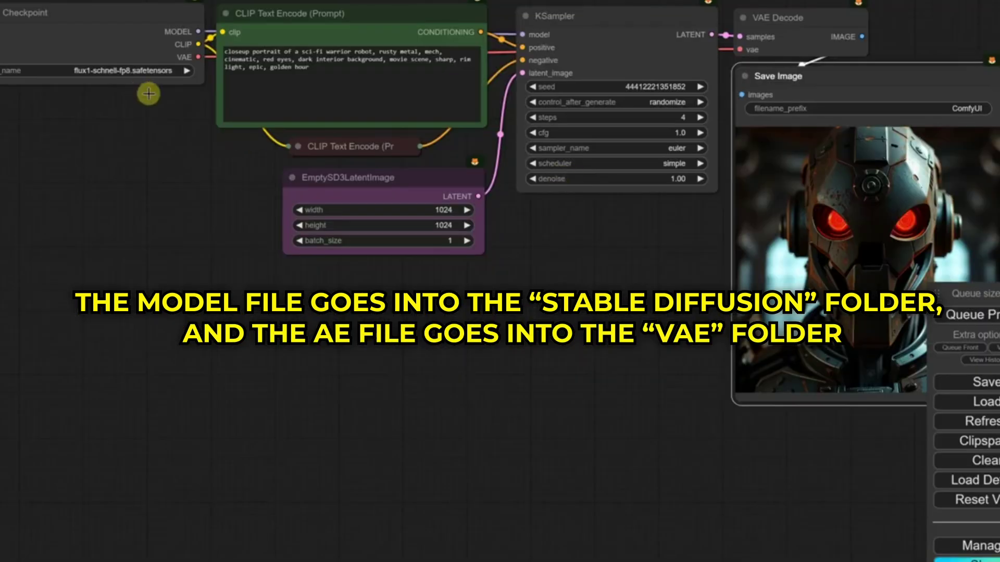
- Check the checkpoint model list and colour the negative prompt node red
{"action": "left_click", "coordinate": [138, 70]}
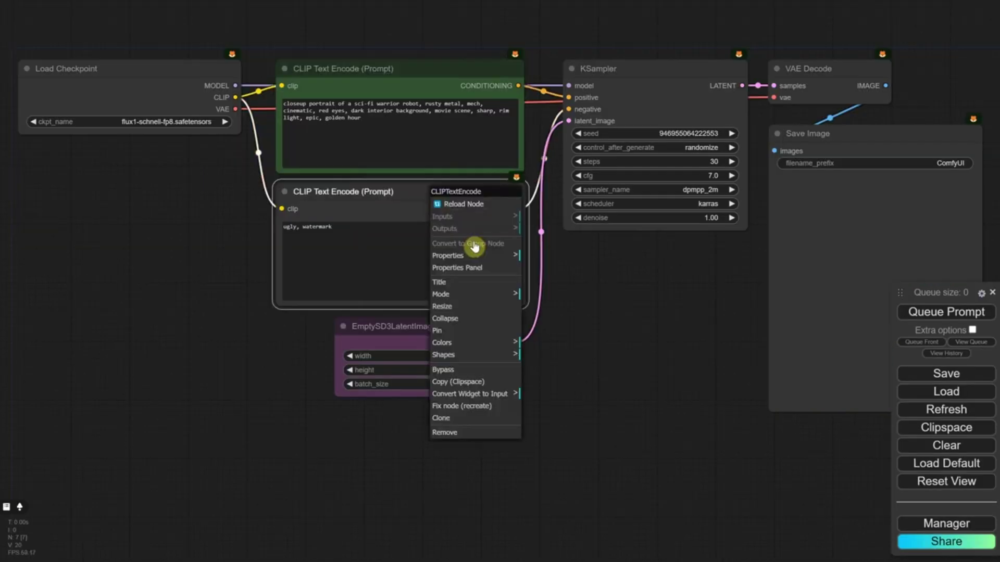
{"action": "mouse_move", "coordinate": [484, 342]}
{"action": "left_click", "coordinate": [546, 363]}
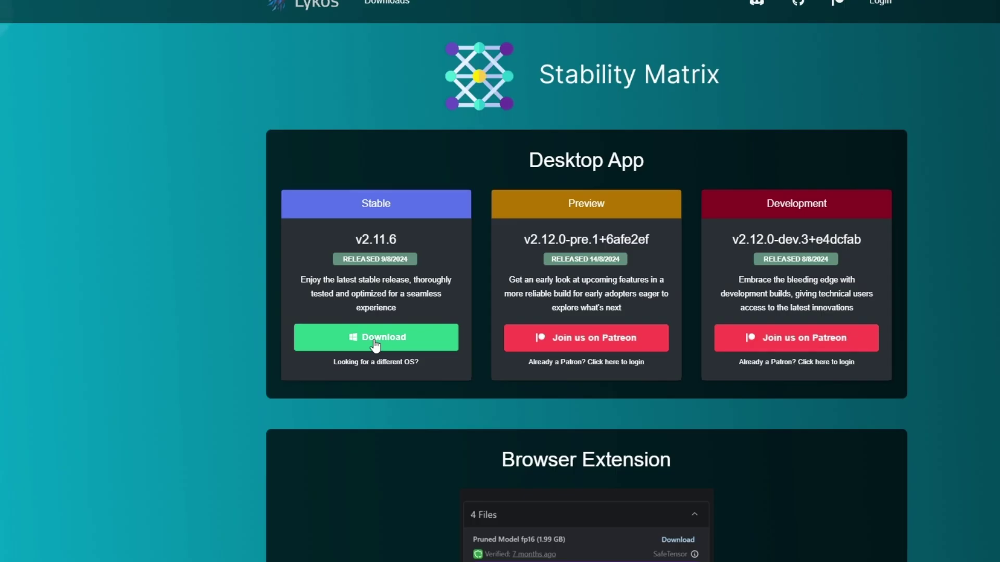
- Download the stable Stability Matrix release and install the Stable Diffusion WebUI Forge package
{"action": "left_click", "coordinate": [374, 344]}
{"action": "left_click", "coordinate": [557, 520]}
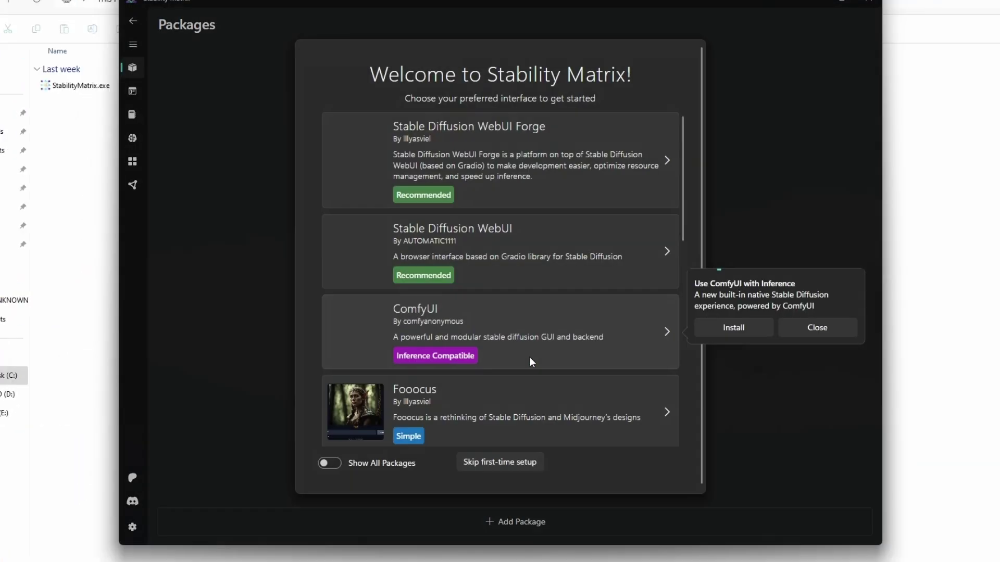
{"action": "left_click", "coordinate": [426, 196]}
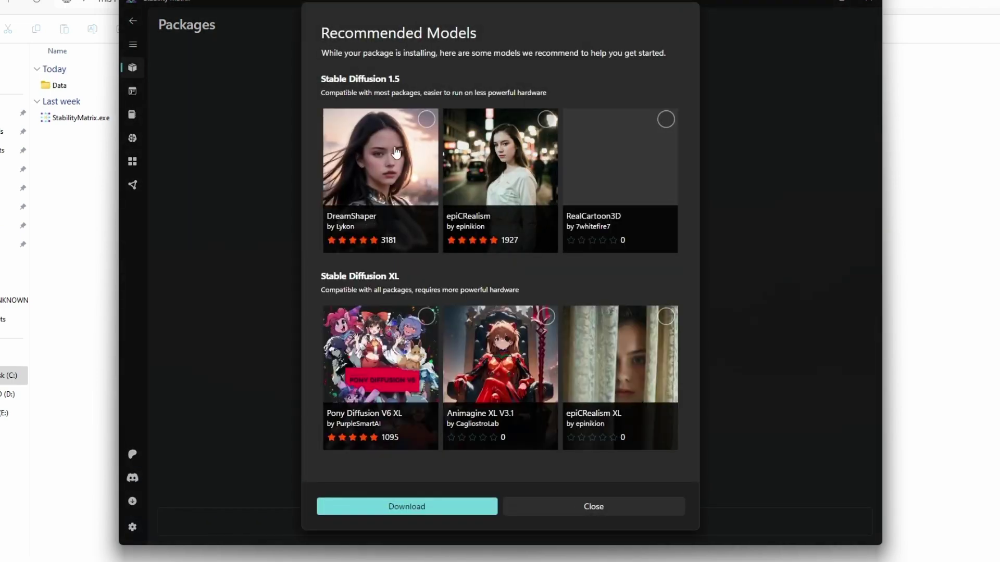
{"action": "left_click", "coordinate": [594, 507]}
{"action": "left_click", "coordinate": [532, 520]}
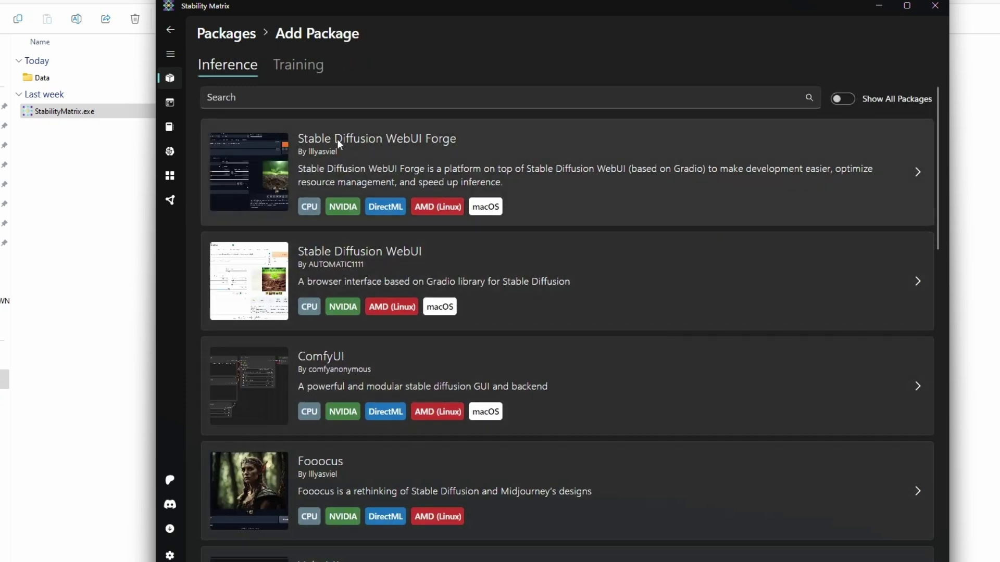
{"action": "left_click", "coordinate": [377, 142]}
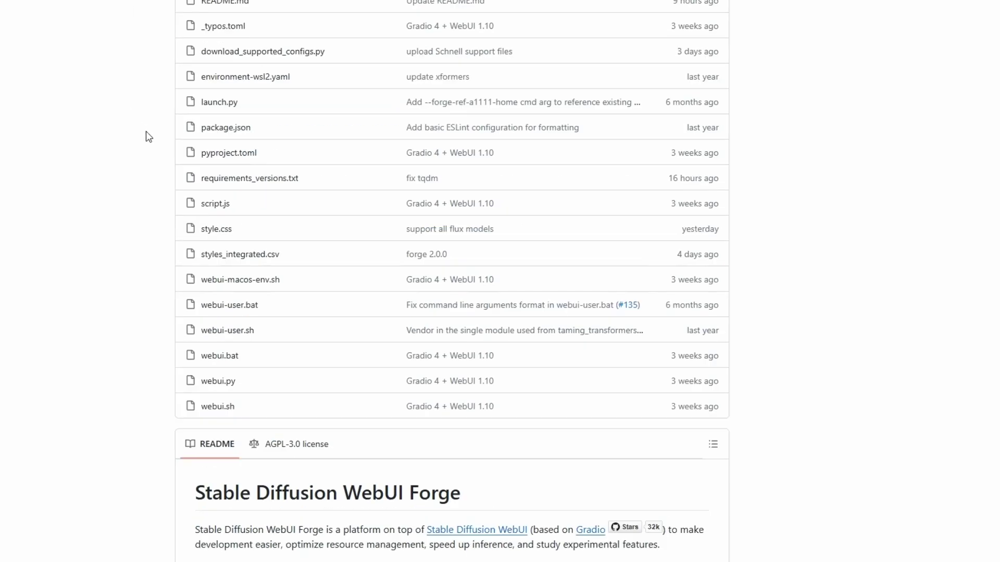
- Place the two Flux model files in Forge's Stable-diffusion folder and launch WebUI Forge
{"action": "scroll", "coordinate": [146, 131], "scroll_direction": "up", "scroll_amount": 15}
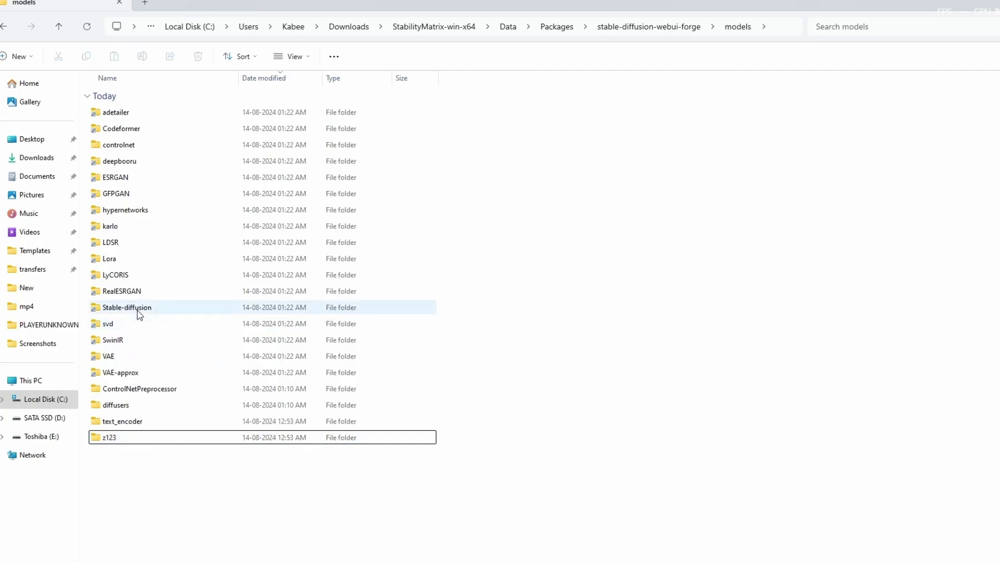
{"action": "double_click", "coordinate": [138, 312]}
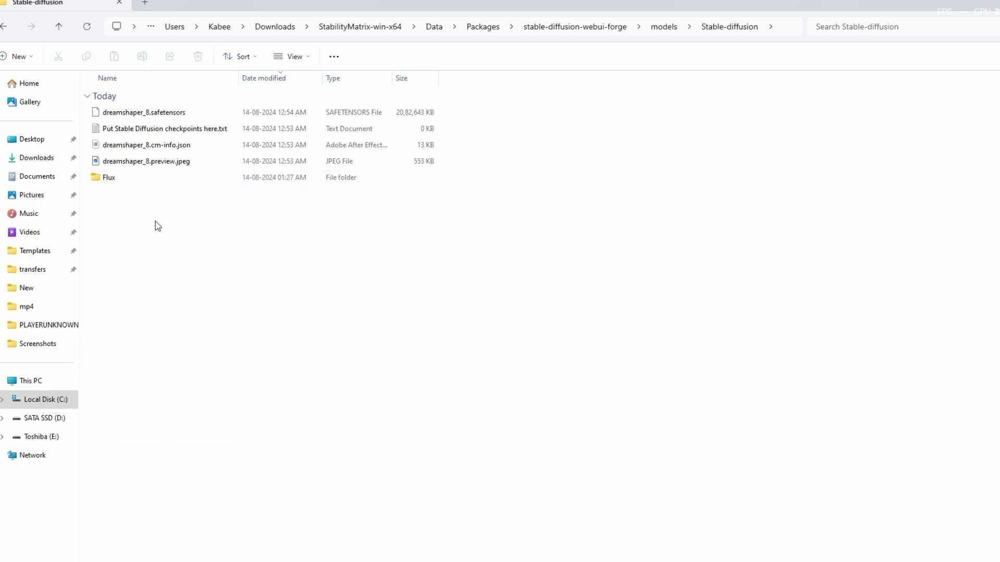
{"action": "double_click", "coordinate": [109, 178]}
{"action": "left_click_drag", "start_coordinate": [123, 187], "coordinate": [167, 111]}
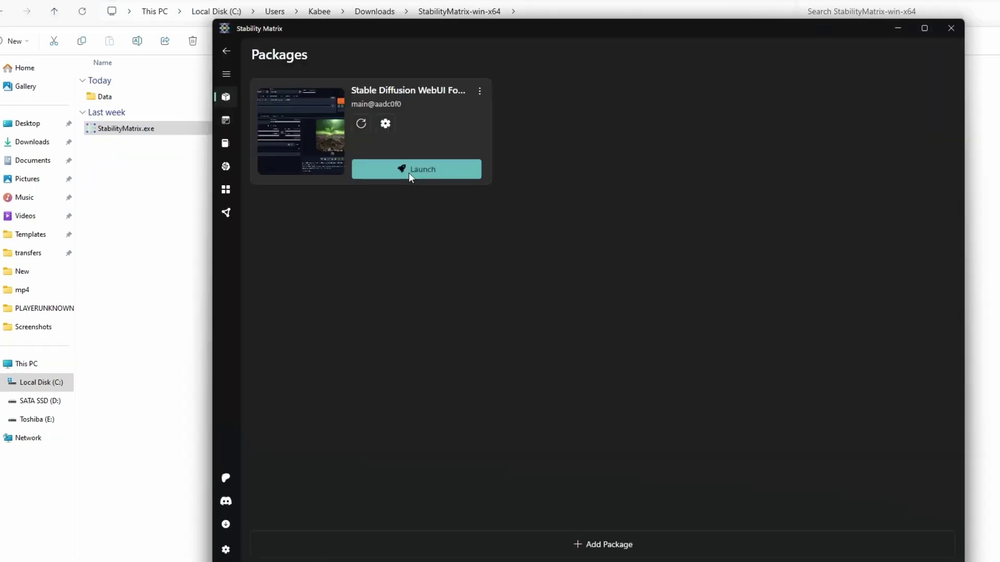
{"action": "left_click", "coordinate": [411, 171]}
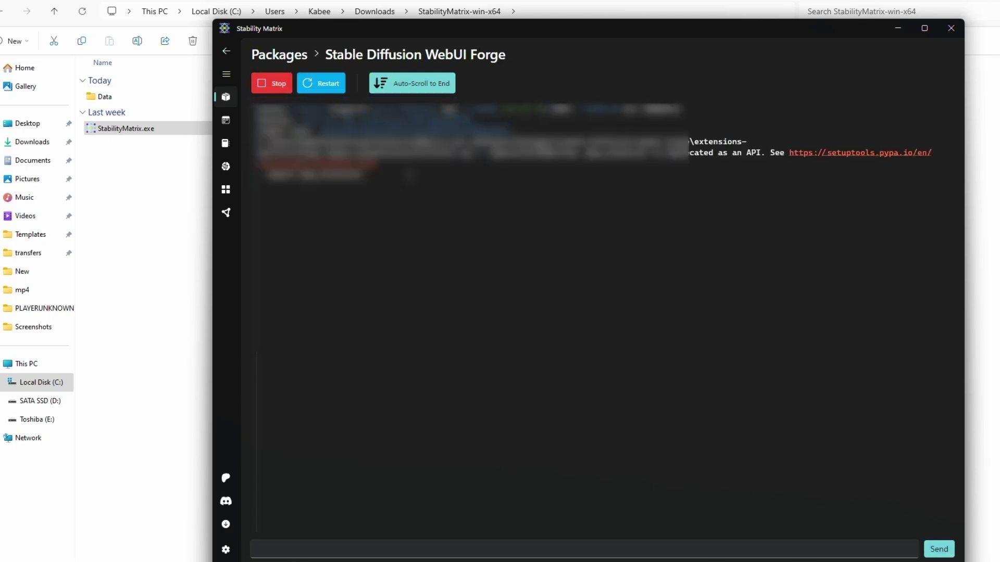
{"action": "left_click_drag", "start_coordinate": [421, 29], "coordinate": [387, 30]}
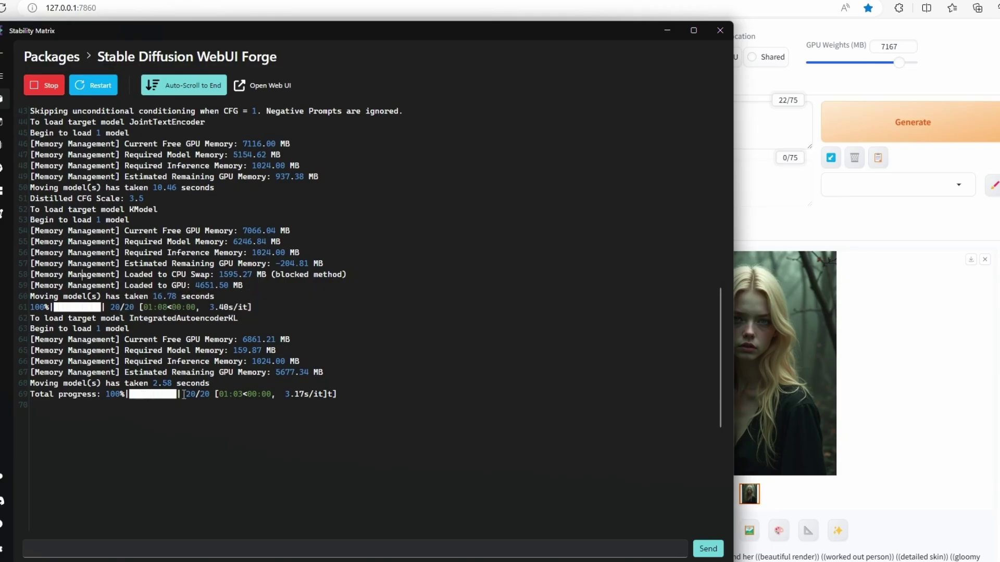
- View the generated forest portrait full size, then open Forge's models\Stable-diffusion folder
{"action": "left_click", "coordinate": [667, 30]}
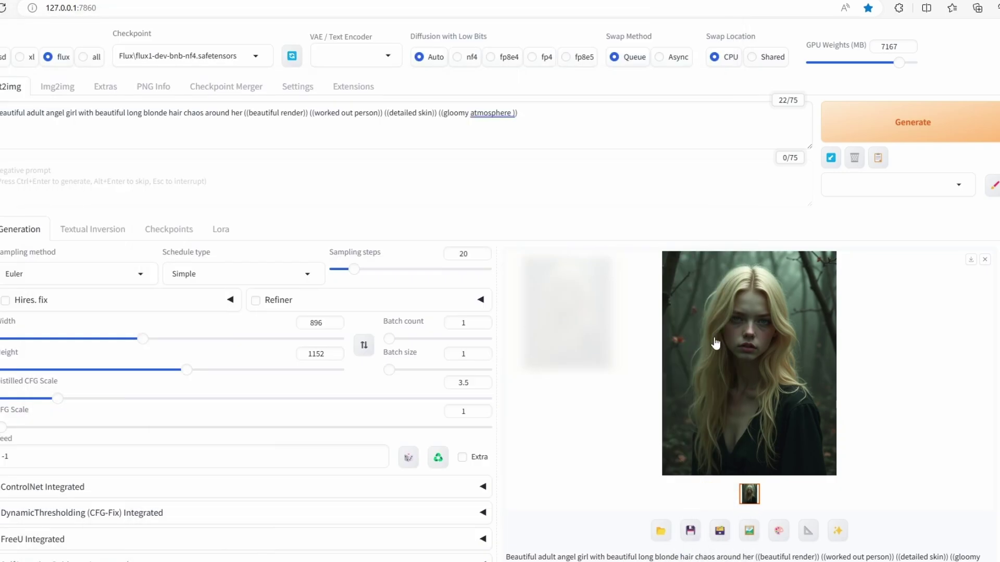
{"action": "left_click", "coordinate": [682, 344]}
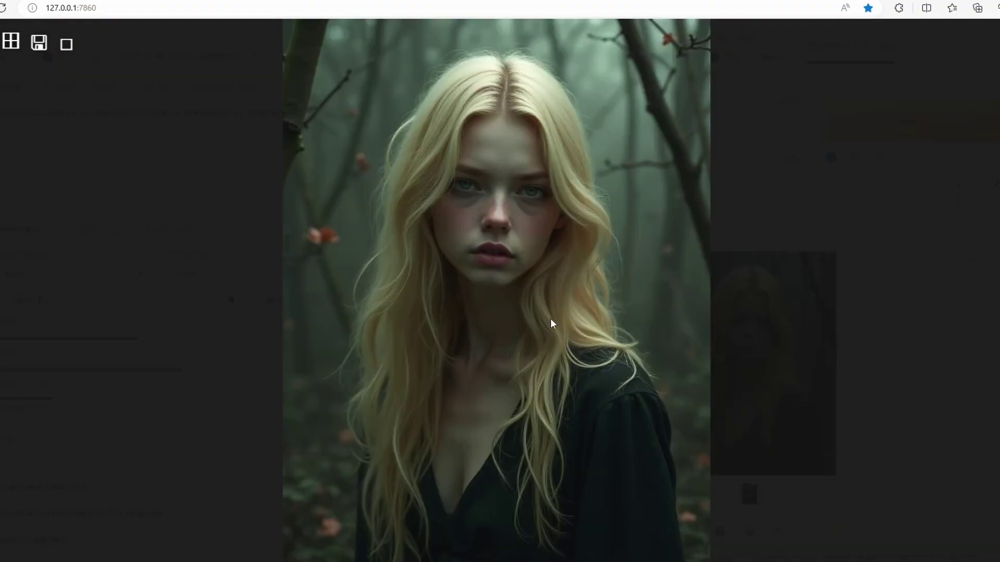
{"action": "left_click", "coordinate": [796, 353]}
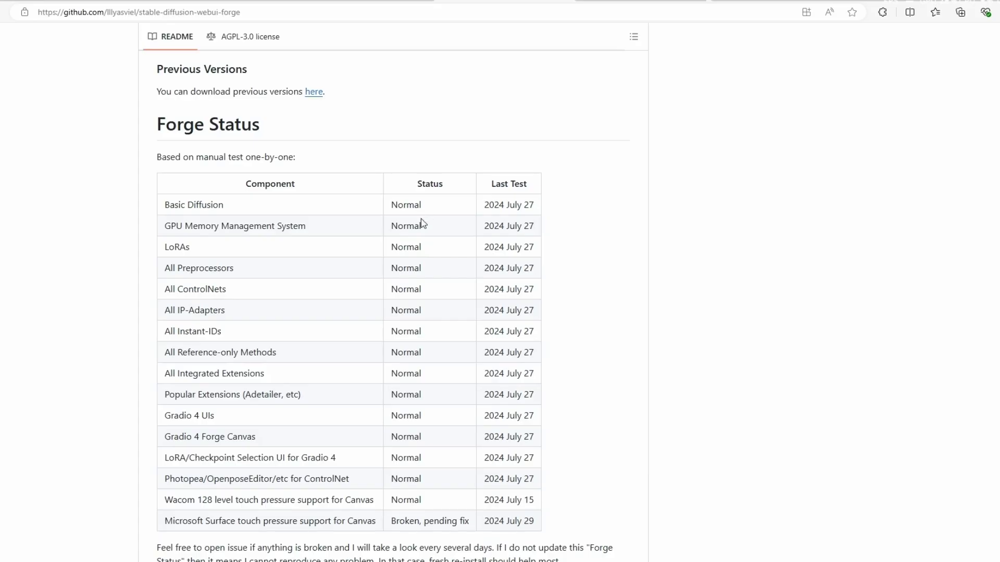
{"action": "scroll", "coordinate": [420, 222], "scroll_direction": "up", "scroll_amount": 10}
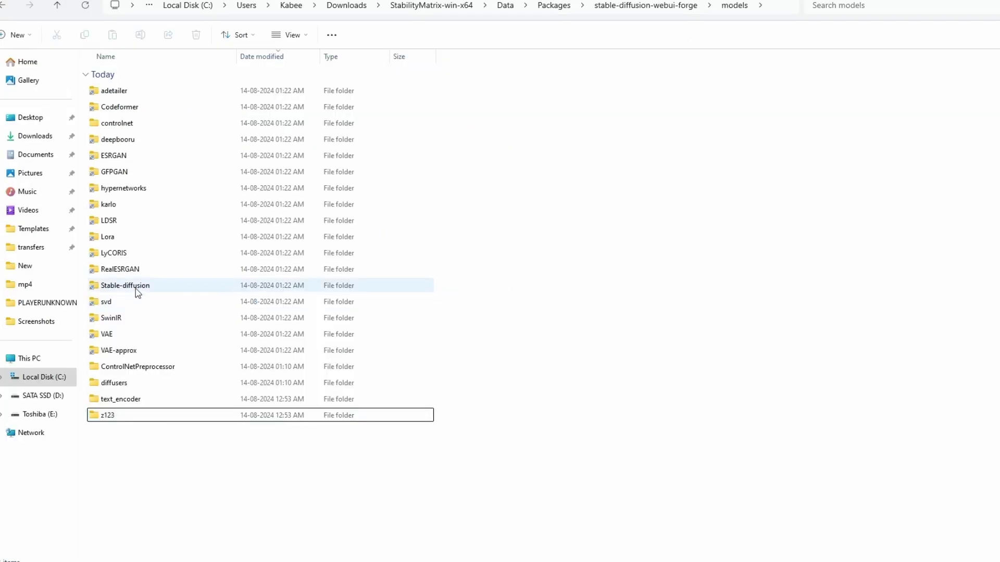
{"action": "double_click", "coordinate": [125, 286]}
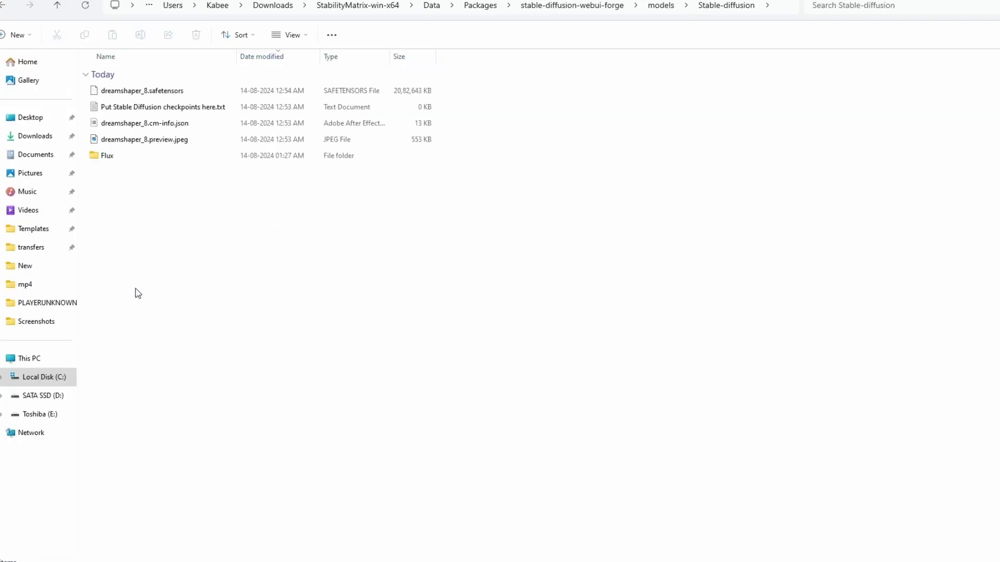
- Select both flux1-dev files in the Flux folder, then launch StabilityMatrix.exe from StabilityMatrix-win-x64
{"action": "double_click", "coordinate": [164, 156]}
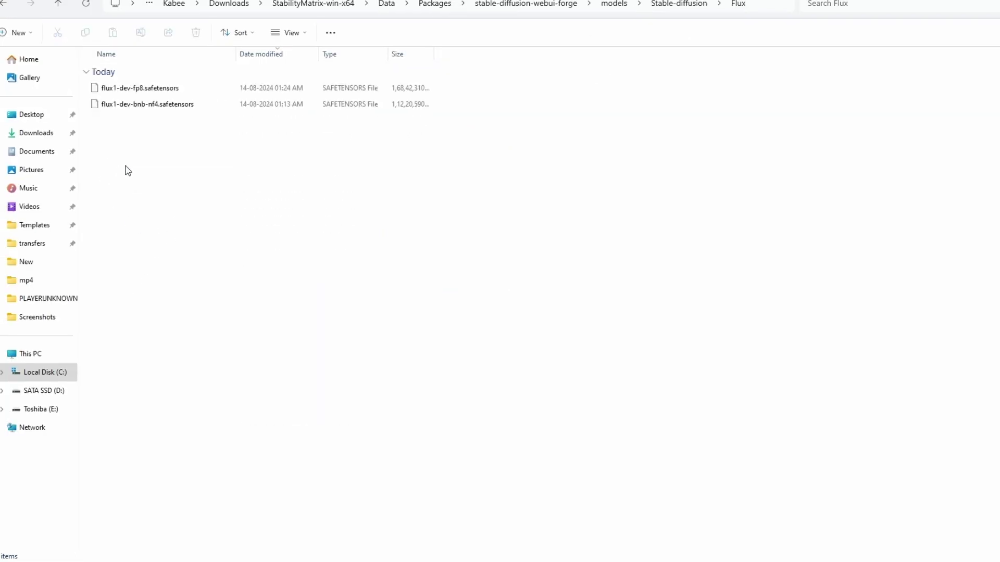
{"action": "left_click_drag", "start_coordinate": [161, 133], "coordinate": [170, 87]}
{"action": "left_click_drag", "start_coordinate": [117, 151], "coordinate": [142, 165]}
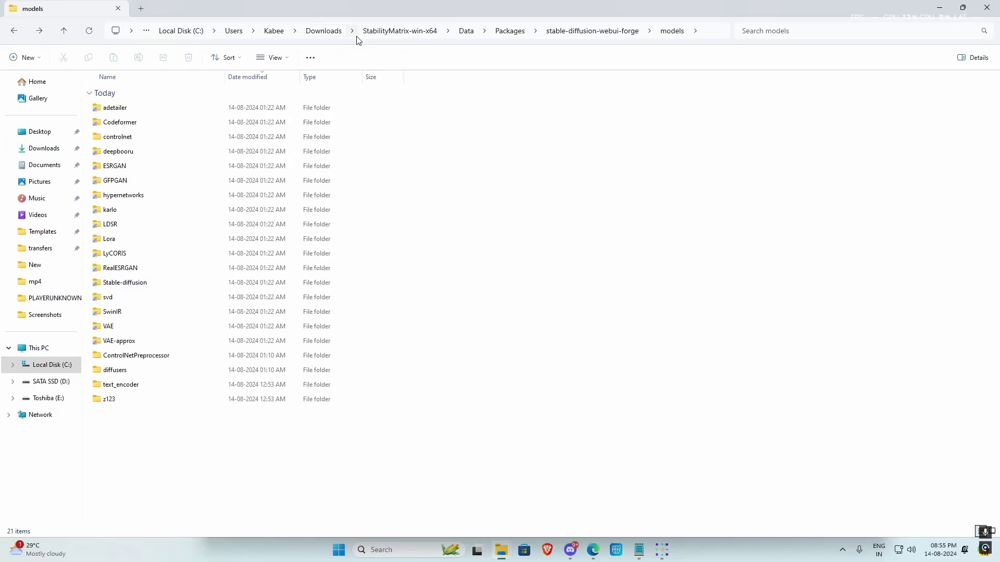
{"action": "left_click", "coordinate": [385, 31]}
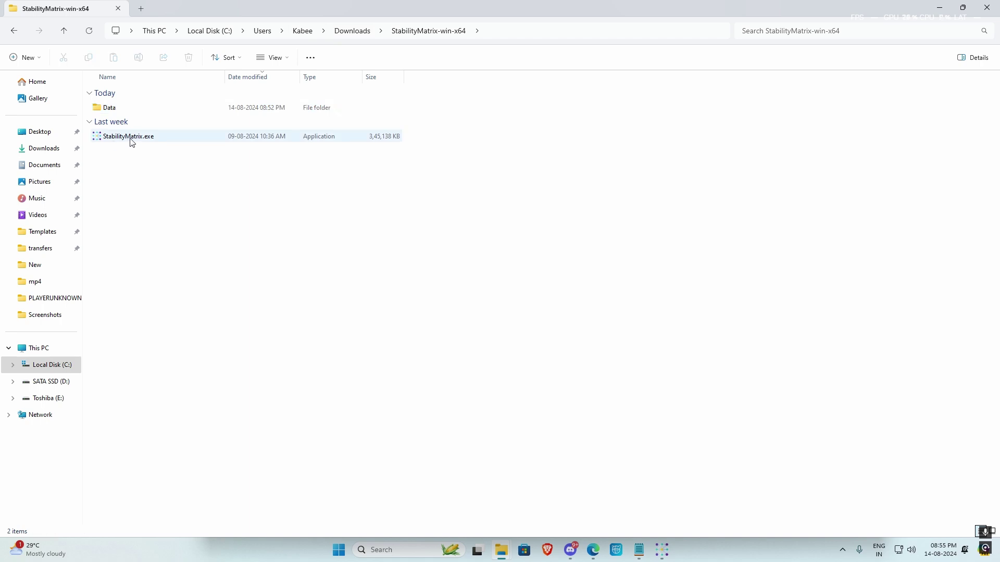
{"action": "double_click", "coordinate": [118, 137]}
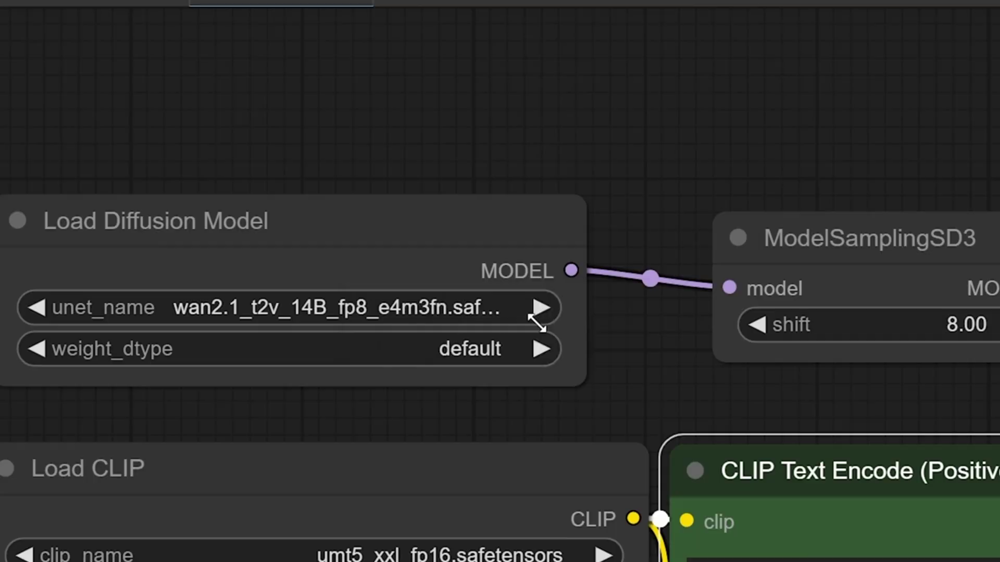
- Set Load Diffusion Model's unet_name to wan2.1_t2v_1.3B_fp16
{"action": "left_click", "coordinate": [537, 318]}
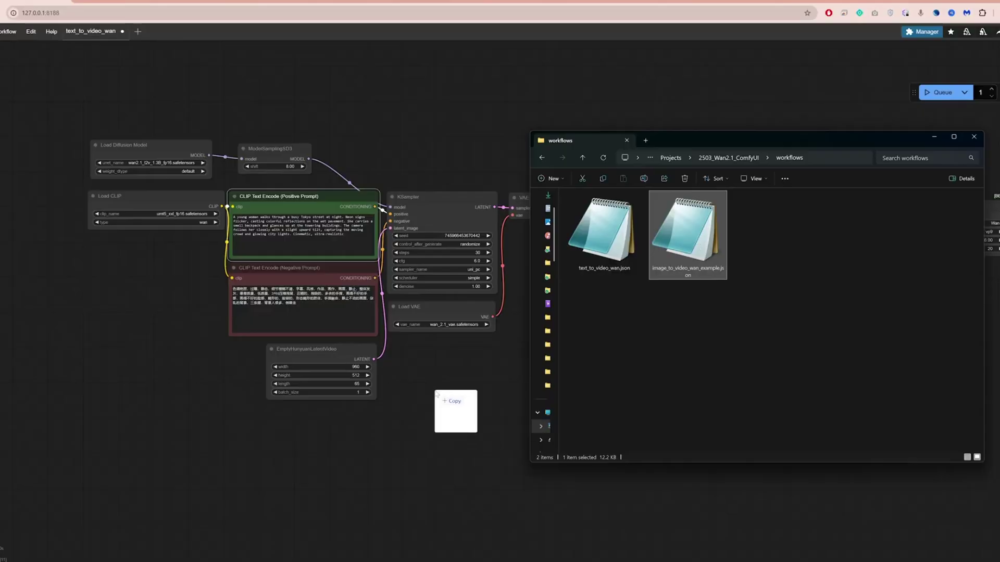
- Load image_to_video_wan_example.json, refresh node definitions, and clear the positive prompt
{"action": "left_click_drag", "start_coordinate": [436, 395], "coordinate": [435, 390]}
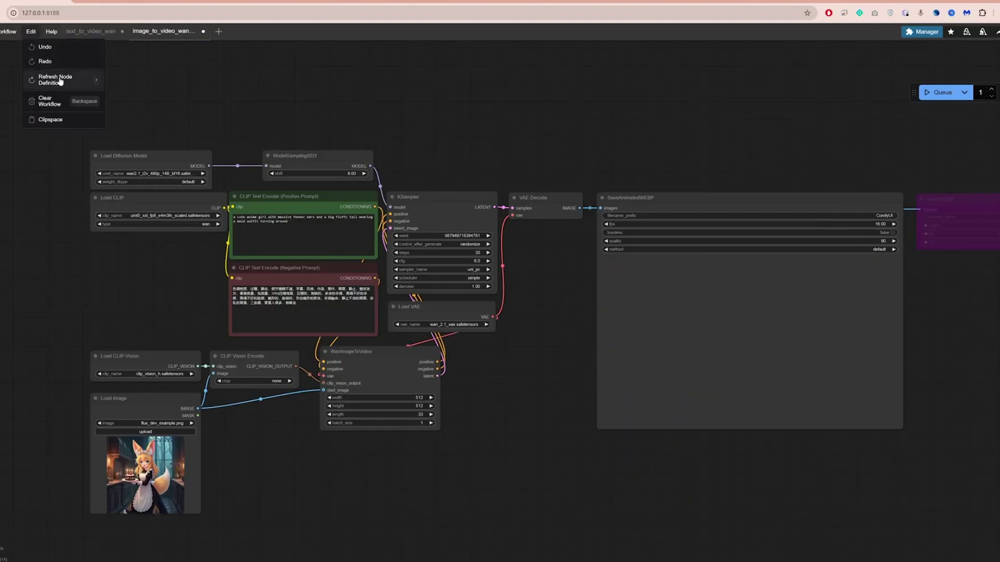
{"action": "left_click", "coordinate": [60, 81]}
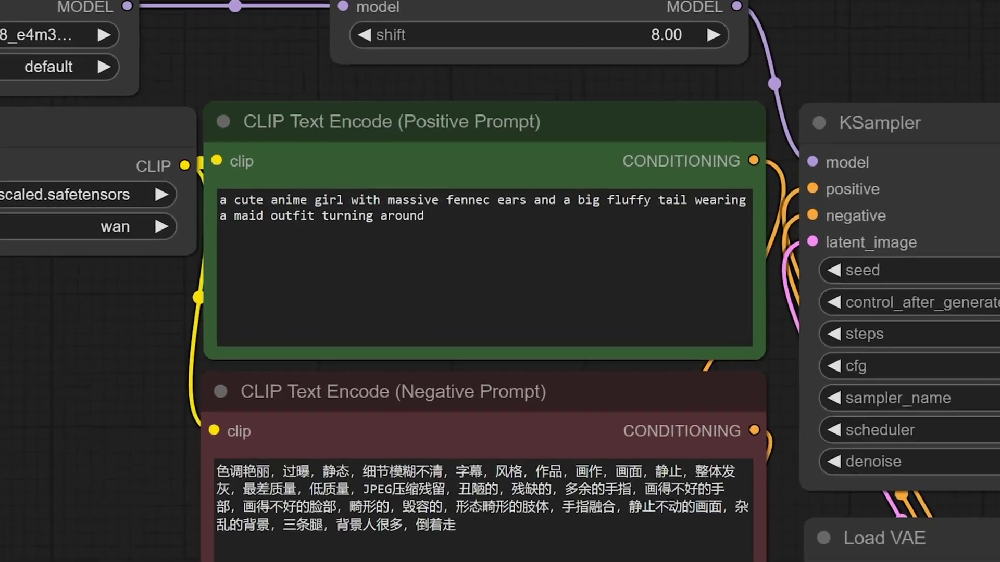
{"action": "double_click", "coordinate": [282, 222]}
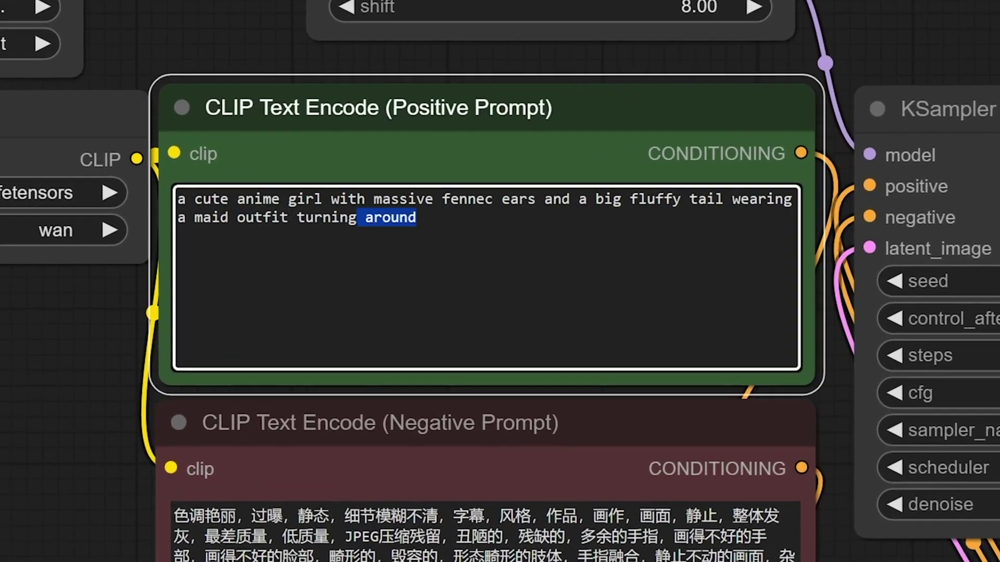
{"action": "key", "text": "ctrl+shift+Left"}
{"action": "key", "text": "ctrl+shift+Left"}
{"action": "key", "text": "ctrl+shift+Left"}
{"action": "key", "text": "ctrl+a"}
{"action": "key", "text": "BackSpace"}
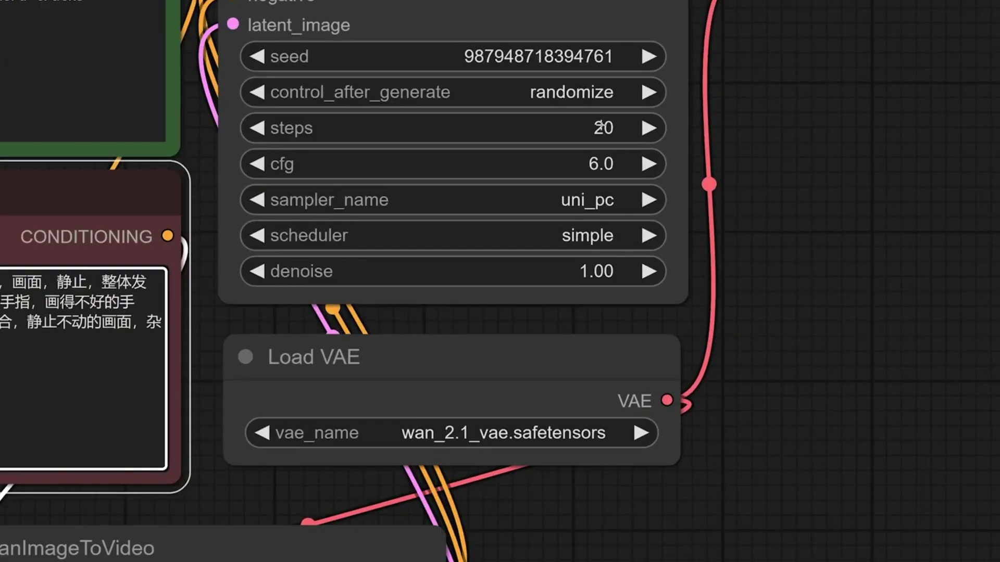
- Keep the KSampler steps at 20
{"action": "left_click", "coordinate": [638, 150]}
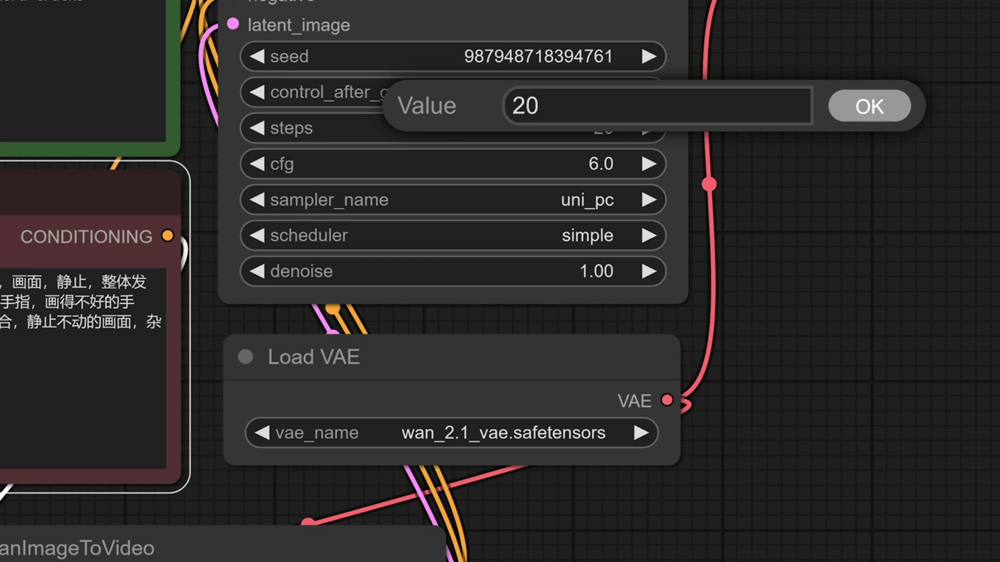
{"action": "left_click", "coordinate": [843, 112]}
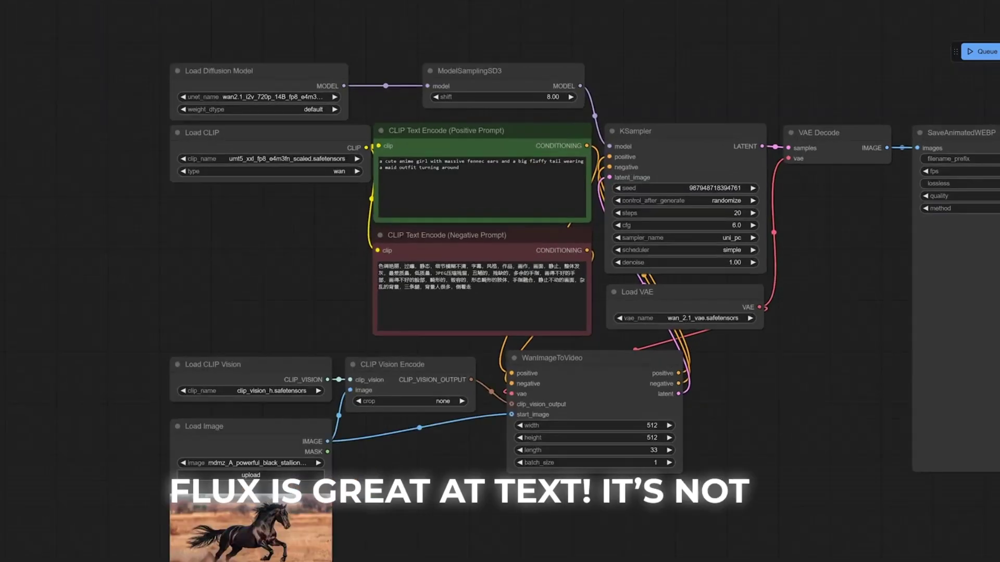
{"action": "scroll", "coordinate": [505, 128], "scroll_direction": "up", "scroll_amount": 4}
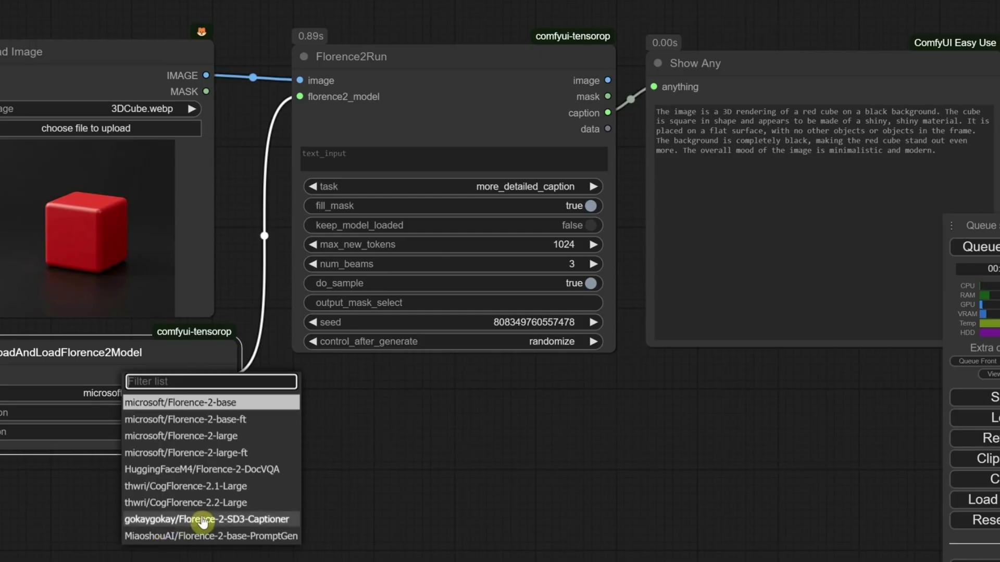
- Choose gokaygokay/Florence-2-SD3-Captioner as the Florence-2 captioning model
{"action": "left_click", "coordinate": [199, 521]}
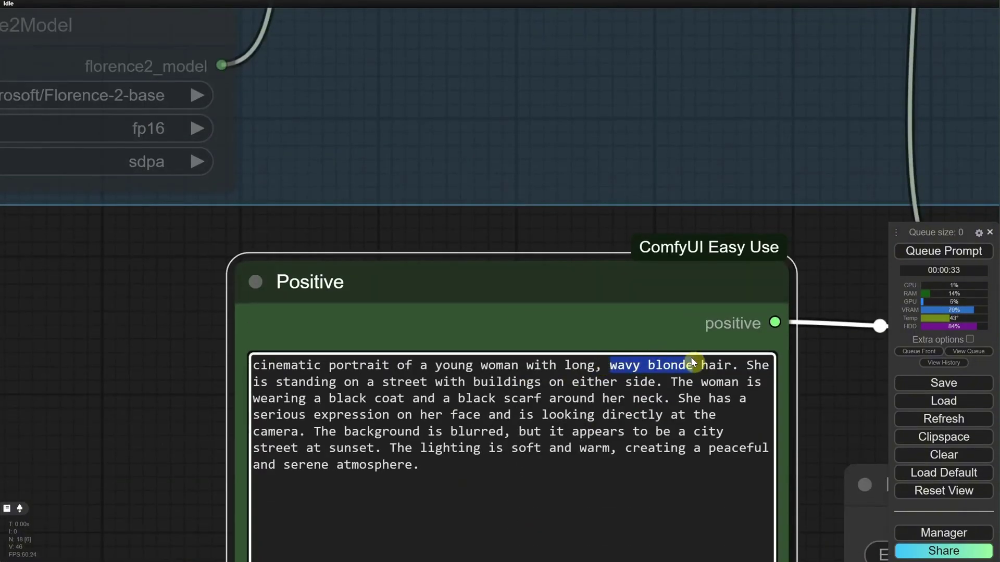
- Change the portrait prompt's coat colour to red and queue the workflow
{"action": "type", "text": "purple hair. She is"}
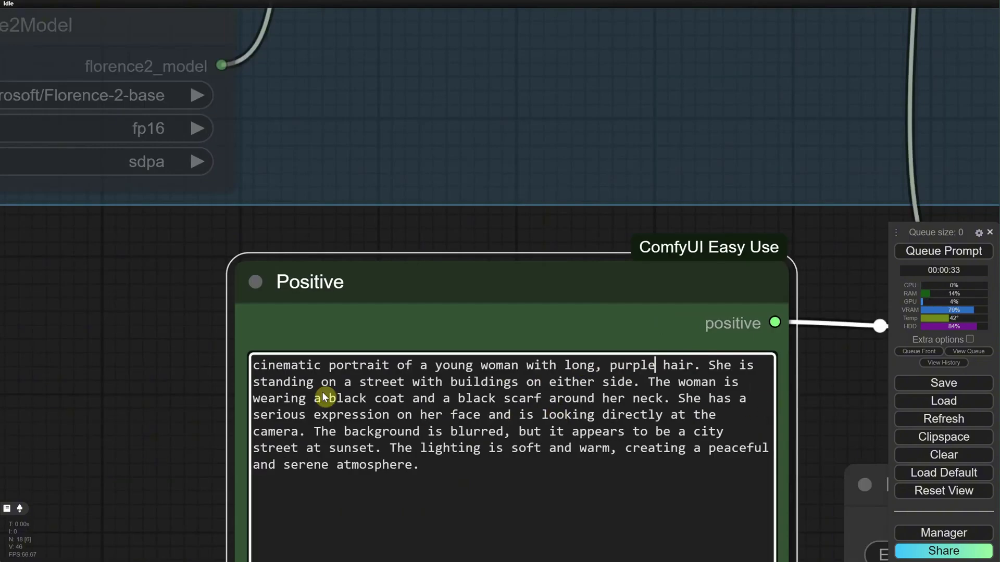
{"action": "double_click", "coordinate": [328, 398]}
{"action": "type", "text": "red"}
{"action": "key", "text": "ctrl+Return"}
{"action": "scroll", "coordinate": [481, 383], "scroll_direction": "down", "scroll_amount": 5}
{"action": "scroll", "coordinate": [677, 406], "scroll_direction": "up", "scroll_amount": 5}
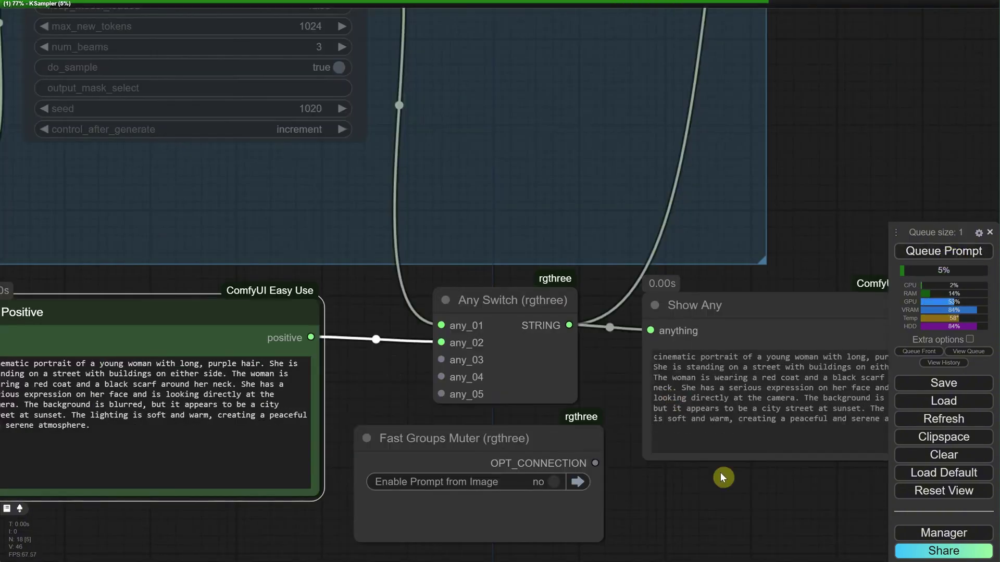
{"action": "scroll", "coordinate": [625, 343], "scroll_direction": "down", "scroll_amount": 5}
{"action": "scroll", "coordinate": [540, 301], "scroll_direction": "up", "scroll_amount": 1}
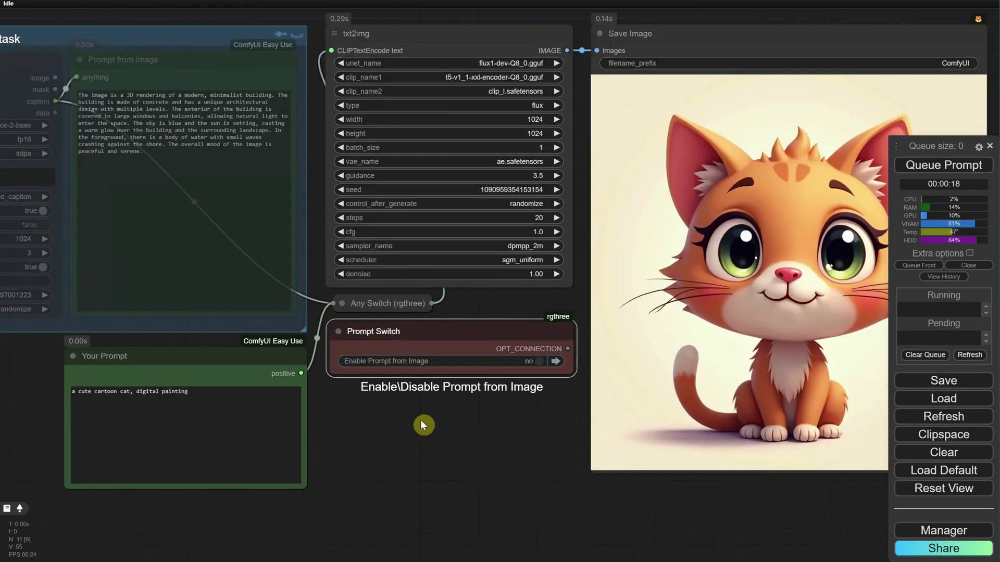
{"action": "scroll", "coordinate": [420, 420], "scroll_direction": "up", "scroll_amount": 5}
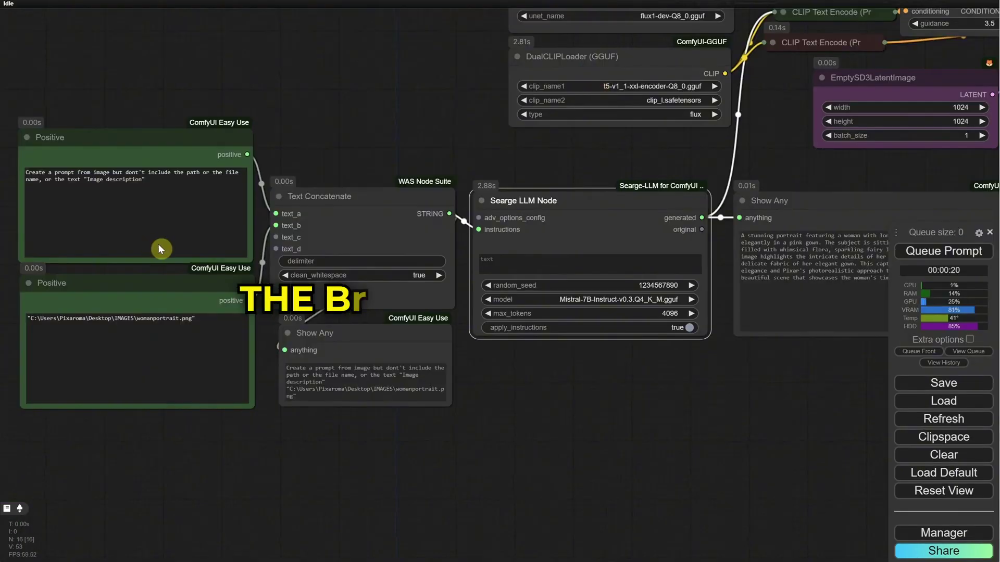
- Replace the Positive prompt with the pasted lakeside sunset prompt and queue it
{"action": "left_click", "coordinate": [197, 198]}
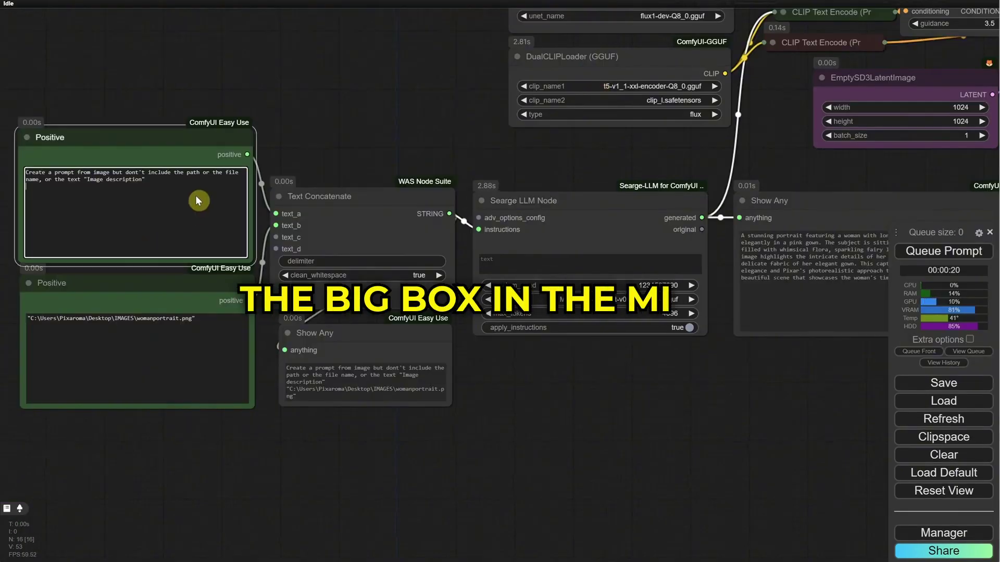
{"action": "key", "text": "ctrl+a"}
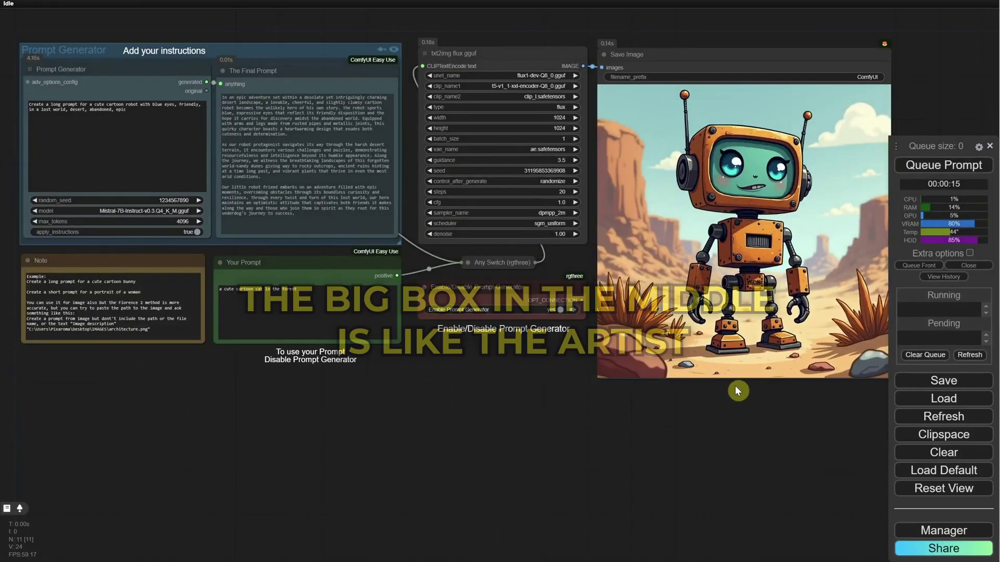
{"action": "scroll", "coordinate": [540, 369], "scroll_direction": "down", "scroll_amount": 1}
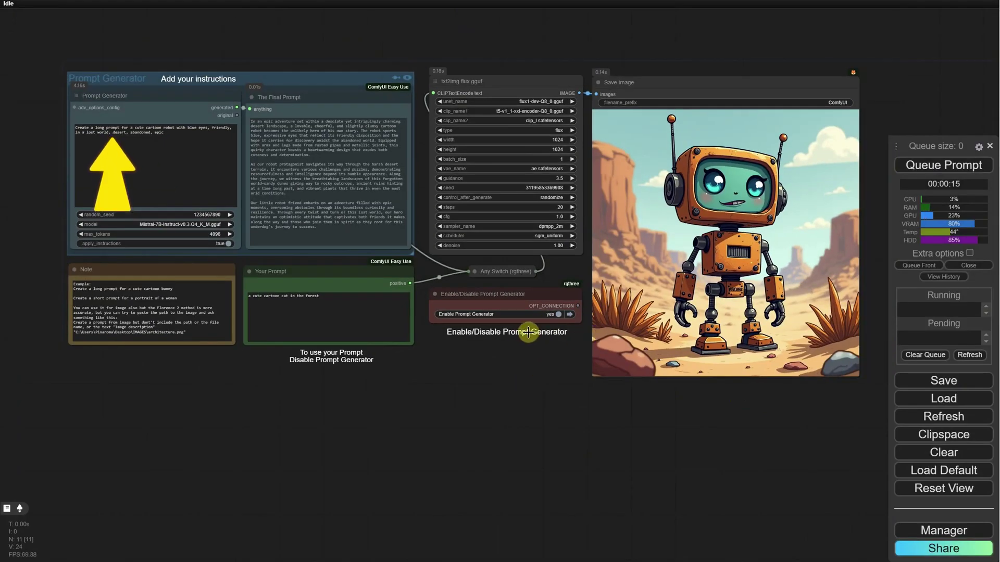
{"action": "scroll", "coordinate": [476, 366], "scroll_direction": "up", "scroll_amount": 3}
{"action": "scroll", "coordinate": [357, 26], "scroll_direction": "up", "scroll_amount": 2}
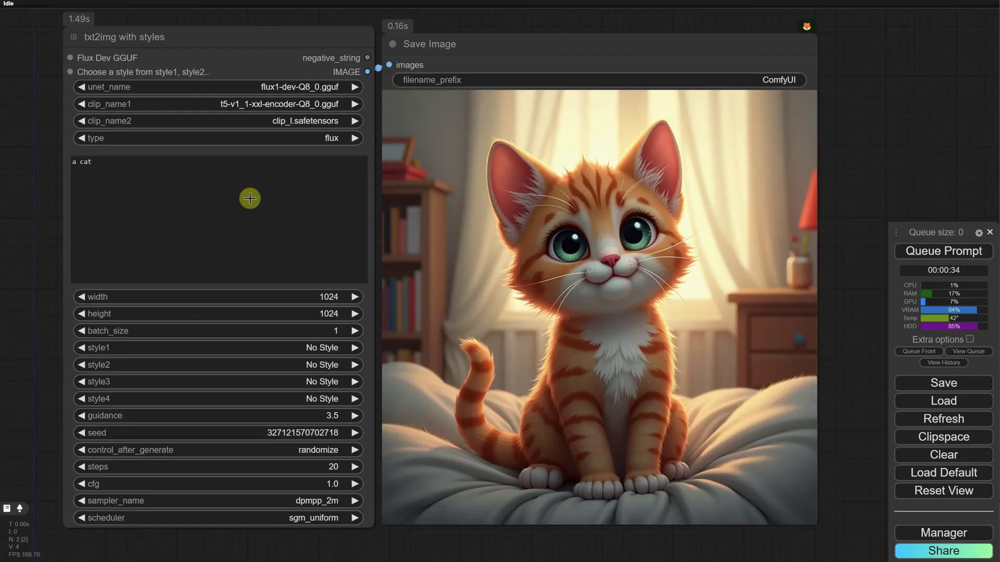
{"action": "left_click", "coordinate": [245, 216]}
{"action": "type", "text": "A serene lakeside sunset scene in an impressionist style where a small wooden boat is gently floating on the calm water, surrounded by lush green trees and distant mountains, all depicted with warm, golden and soft pastel colors and featuring reflections of the sunset on the lake, a few scattered clouds in the sky catching the last rays of sunlight, and delicate ripples in the water enhancing the tranquil mood."}
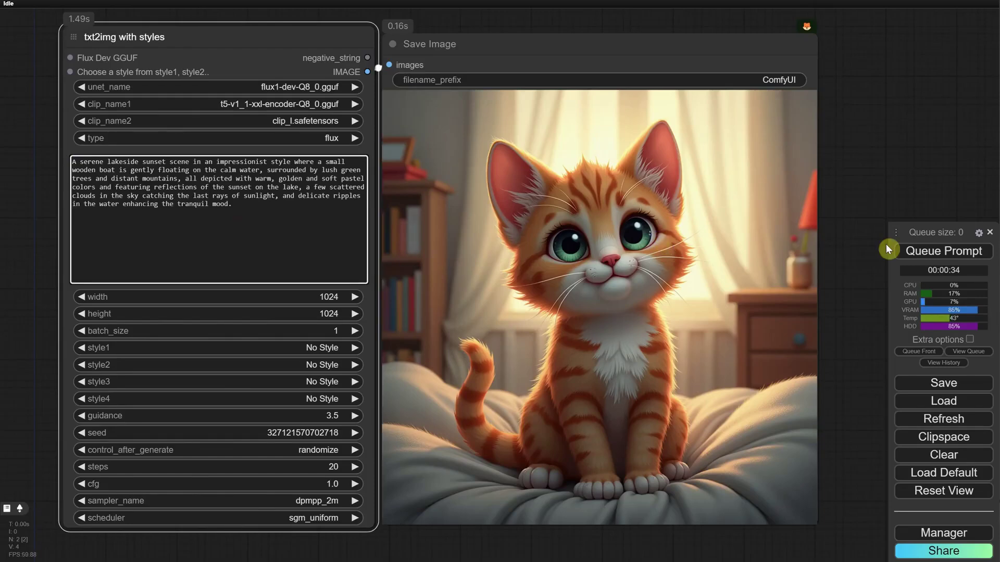
{"action": "left_click", "coordinate": [908, 251]}
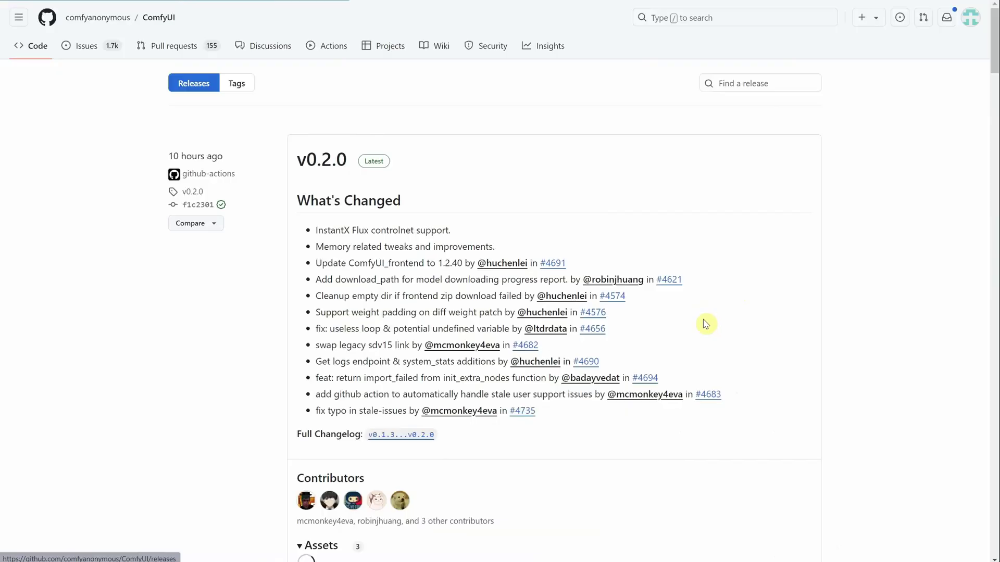
- Save the ComfyUI_windows_portable_nvidia.7z archive download to a chosen folder
{"action": "scroll", "coordinate": [555, 166], "scroll_direction": "down", "scroll_amount": 6}
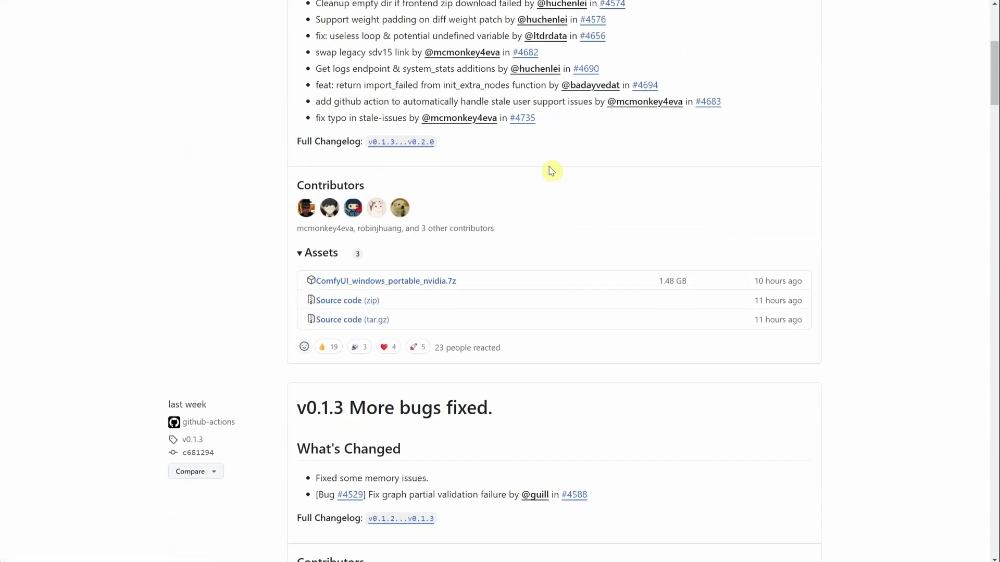
{"action": "scroll", "coordinate": [552, 171], "scroll_direction": "down", "scroll_amount": 6}
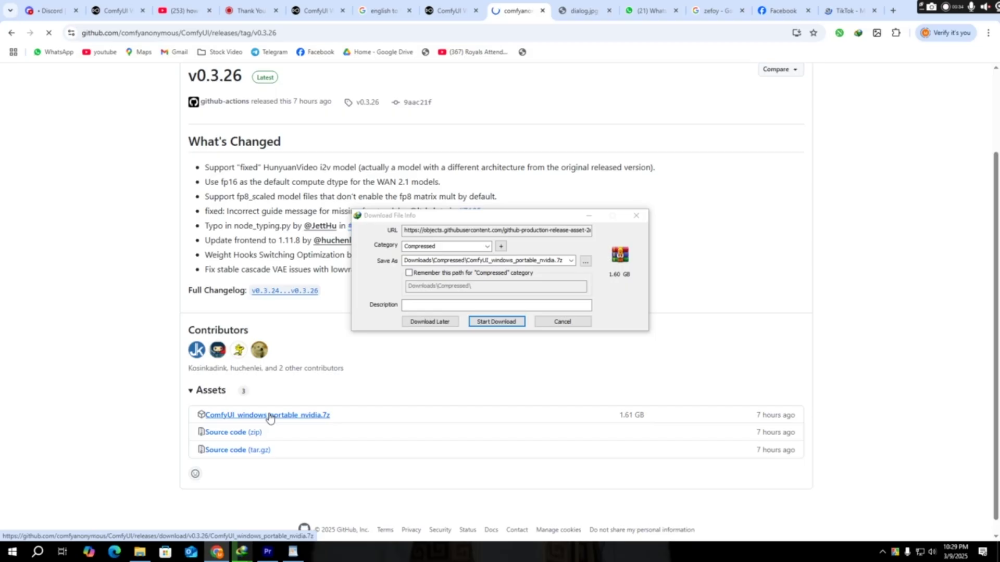
{"action": "left_click", "coordinate": [585, 261]}
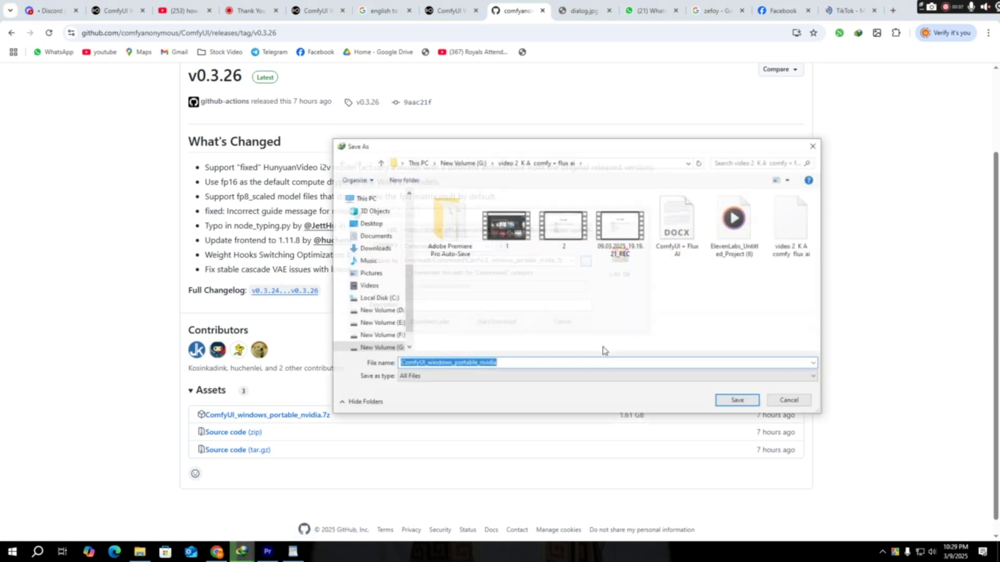
{"action": "left_click", "coordinate": [730, 401]}
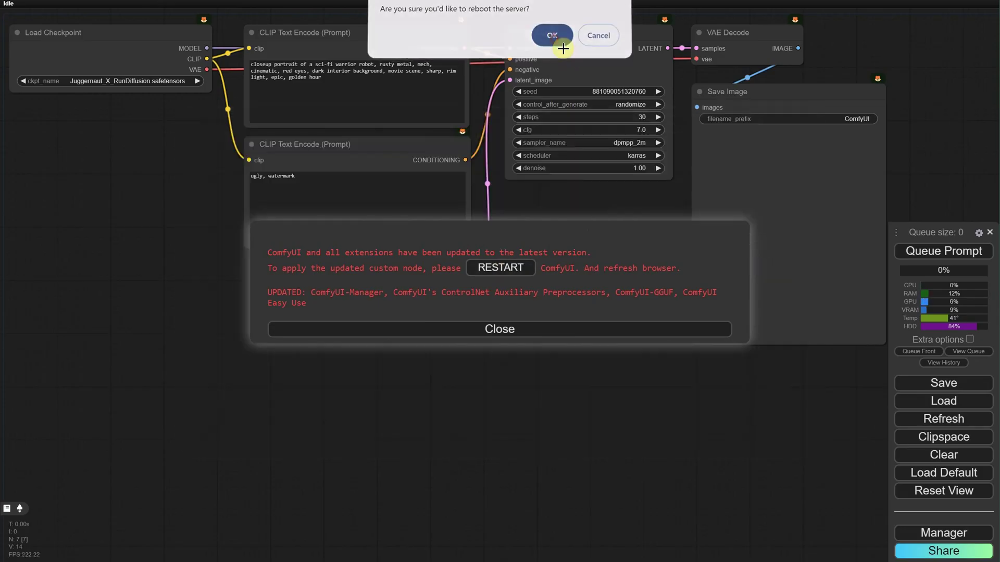
- Confirm the server reboot, then filter the Custom Nodes Manager to Installed nodes only
{"action": "left_click", "coordinate": [548, 38]}
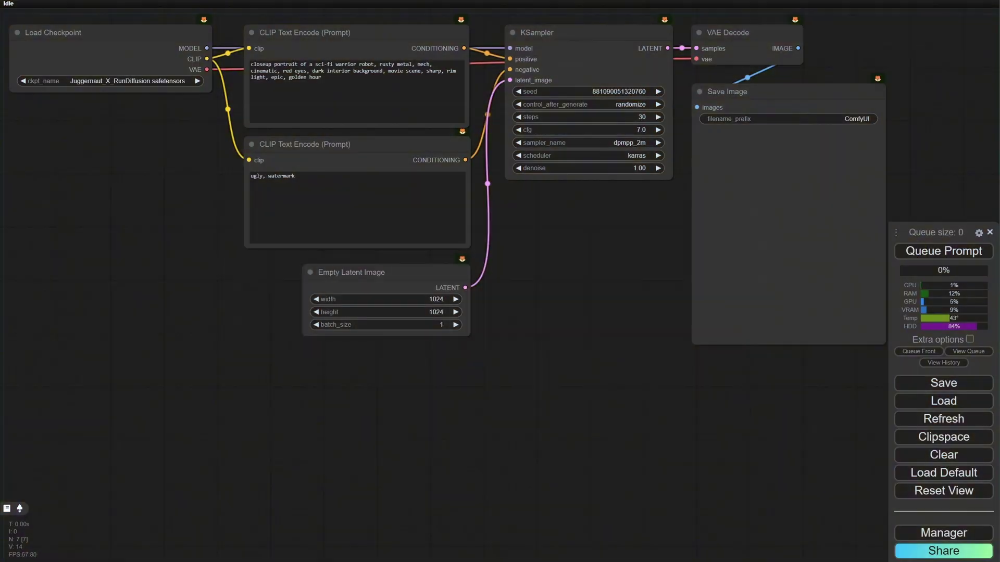
{"action": "left_click", "coordinate": [930, 532]}
{"action": "left_click", "coordinate": [498, 182]}
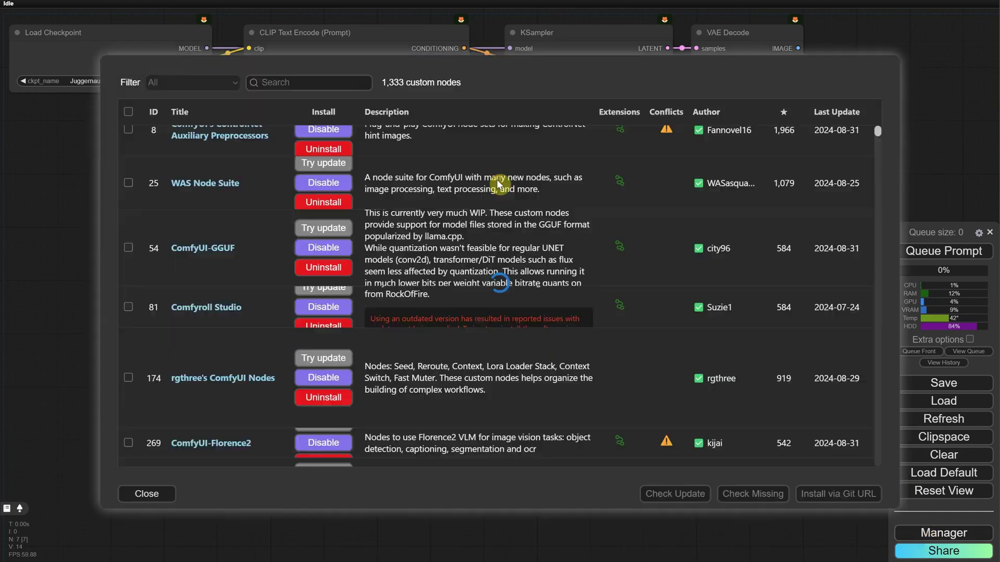
{"action": "left_click", "coordinate": [214, 84]}
{"action": "left_click", "coordinate": [194, 116]}
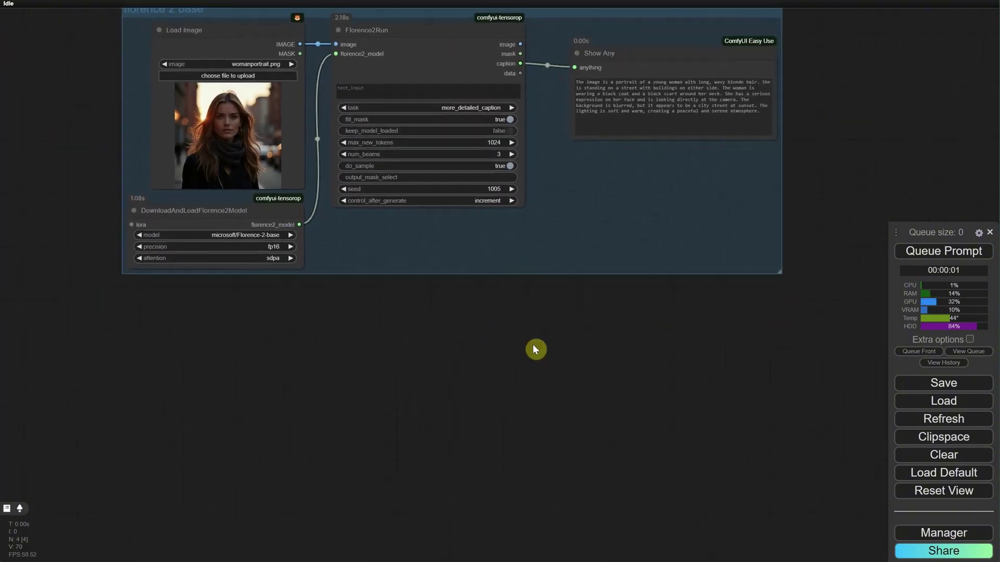
- Duplicate all the workflow's nodes and move the pasted copies up and left
{"action": "left_click", "coordinate": [264, 67]}
{"action": "key", "text": "ctrl+a"}
{"action": "key", "text": "ctrl+c"}
{"action": "key", "text": "ctrl+v"}
{"action": "left_click_drag", "start_coordinate": [483, 406], "coordinate": [237, 355]}
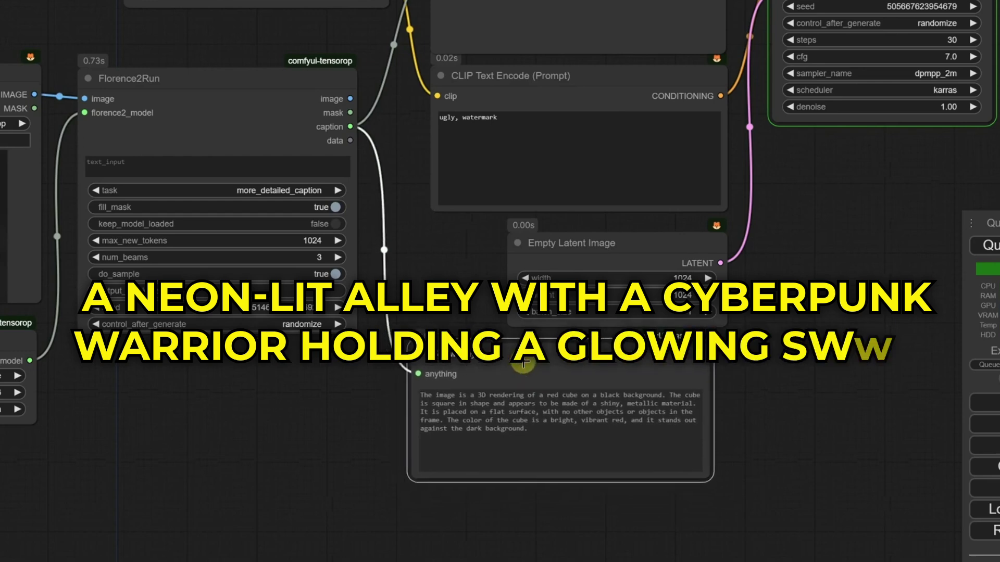
{"action": "scroll", "coordinate": [700, 388], "scroll_direction": "down", "scroll_amount": 5}
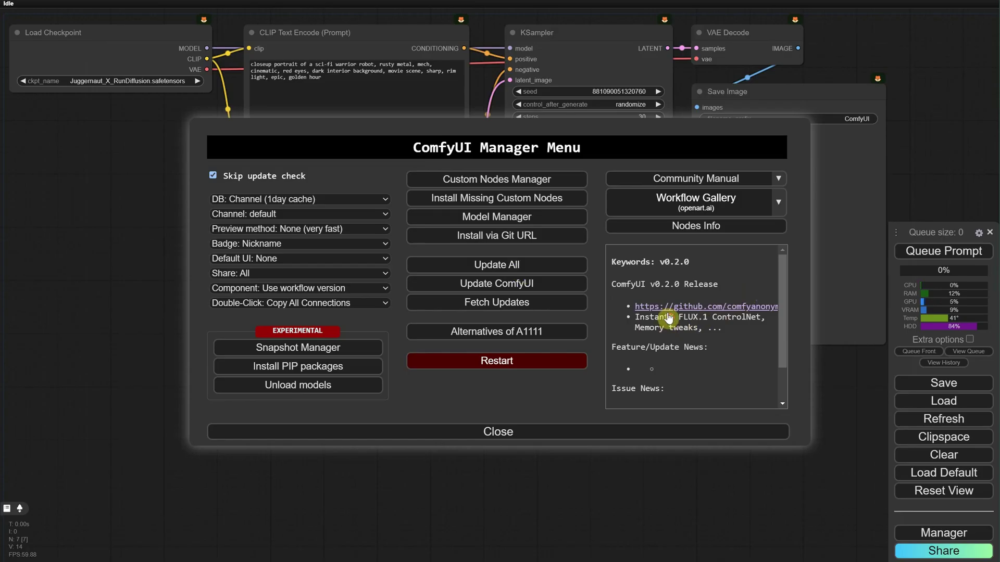
{"action": "left_click", "coordinate": [739, 339]}
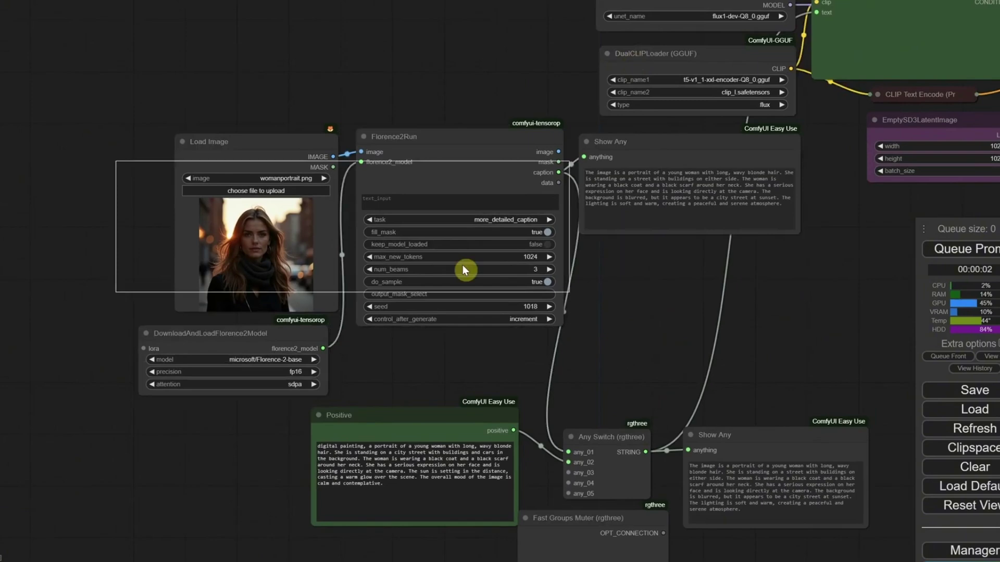
- Wrap the selected Florence-2 nodes in a new group and begin editing its title
{"action": "right_click", "coordinate": [636, 281]}
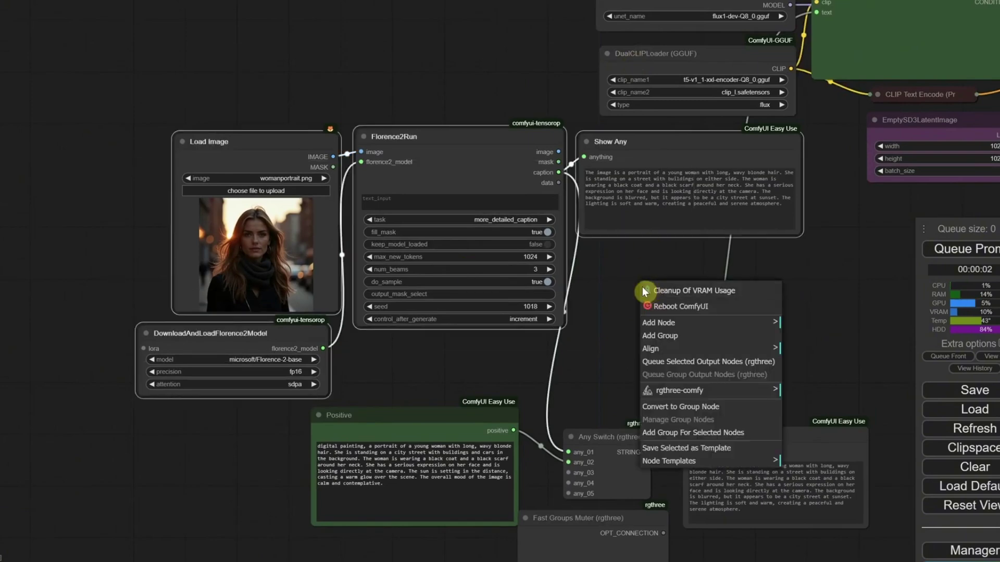
{"action": "left_click", "coordinate": [656, 332]}
{"action": "right_click", "coordinate": [252, 120]}
{"action": "left_click", "coordinate": [375, 359]}
{"action": "left_click", "coordinate": [394, 357]}
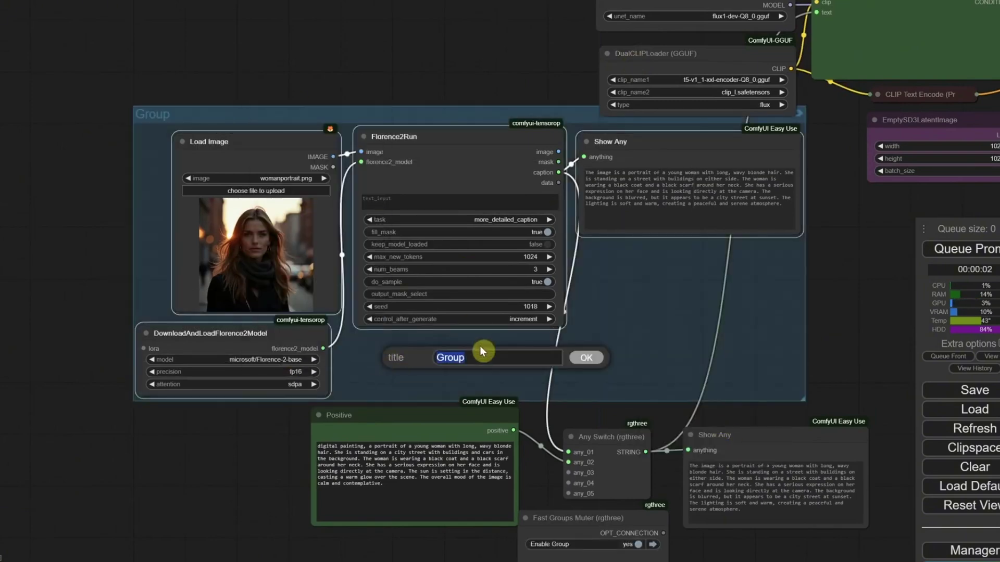